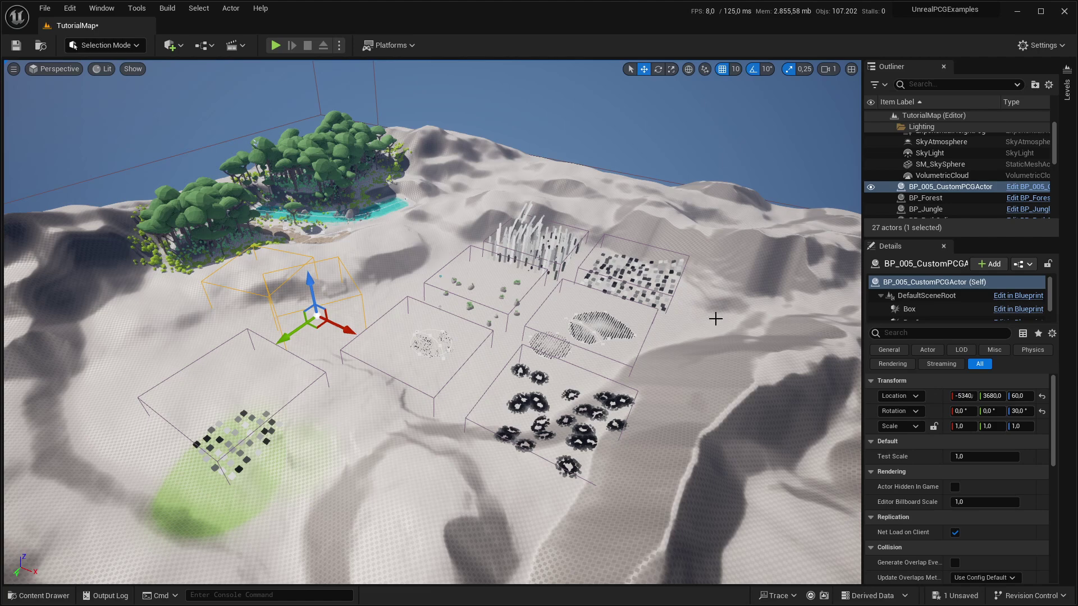
# Select the PCG_001_Basic volume and arrange its graph so the Input node is in view.
pyautogui.click(634, 264)
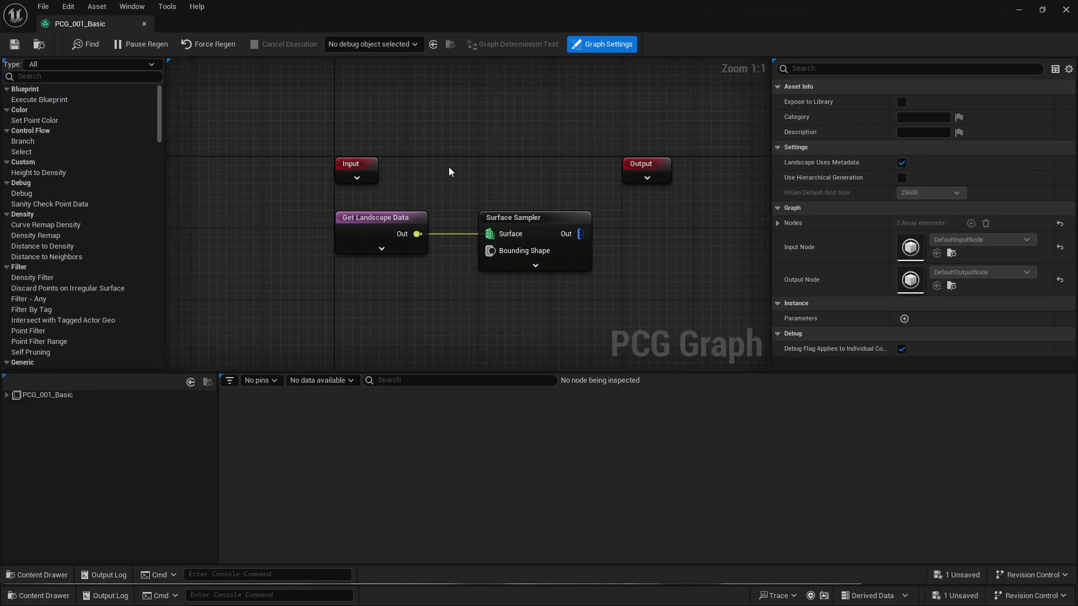
pyautogui.moveTo(402, 169); pyautogui.dragTo(428, 228, button='right')
pyautogui.moveTo(399, 231); pyautogui.dragTo(354, 131)
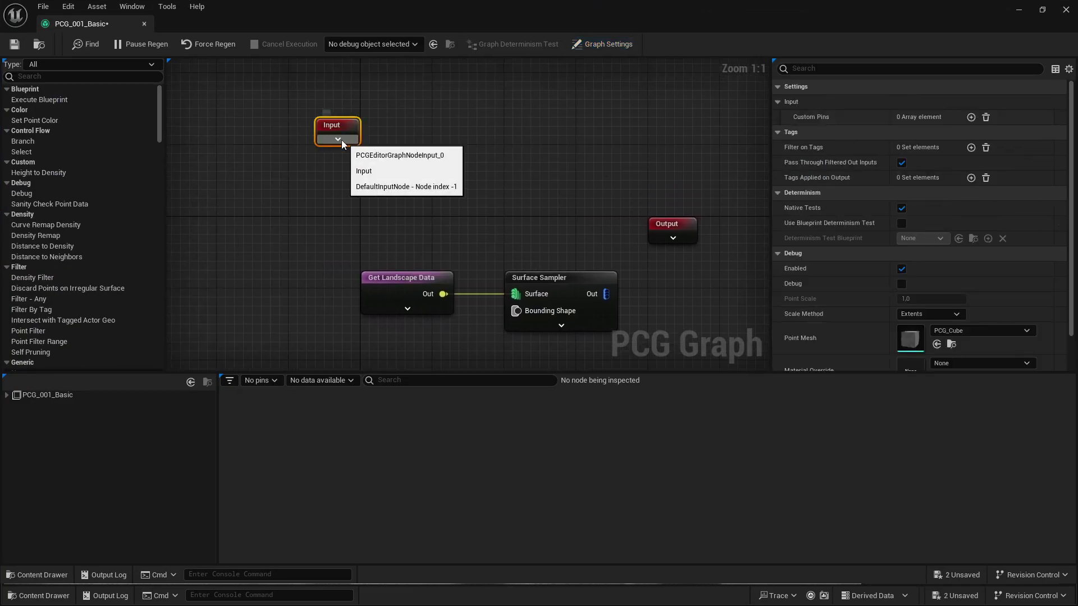
# Expand the Input node to read the Landscape pin's deprecation note, then select Get Landscape Data.
pyautogui.click(338, 139)
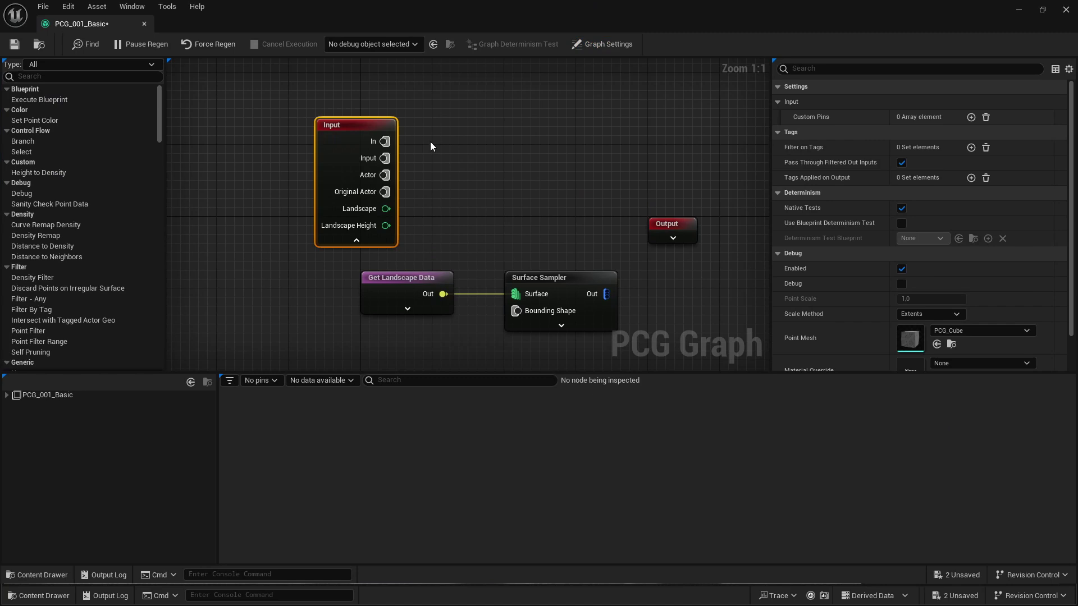
pyautogui.moveTo(384, 141)
pyautogui.moveTo(379, 213)
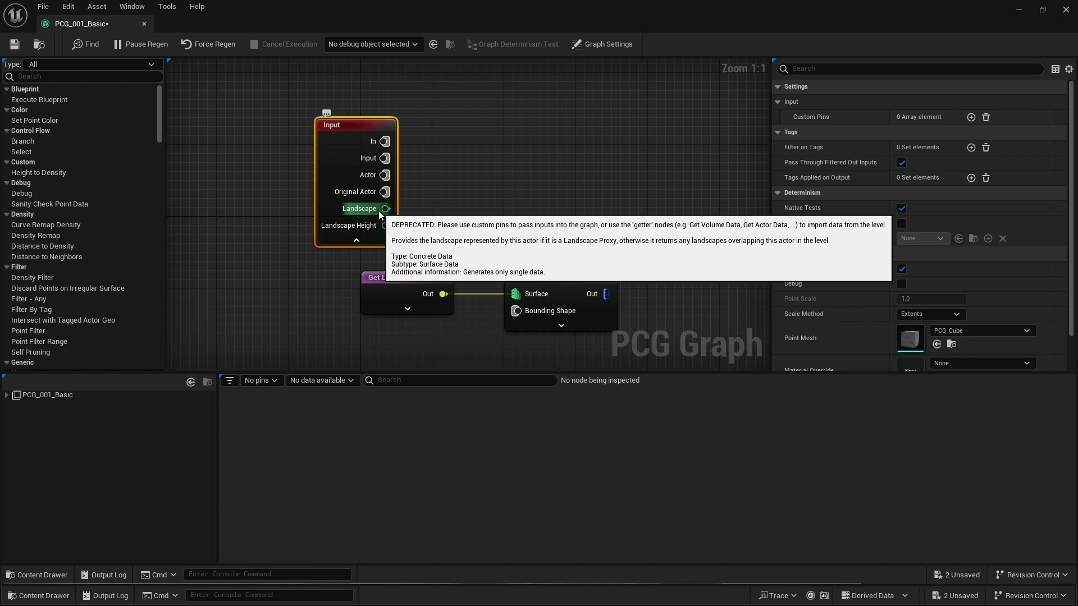
pyautogui.click(357, 239)
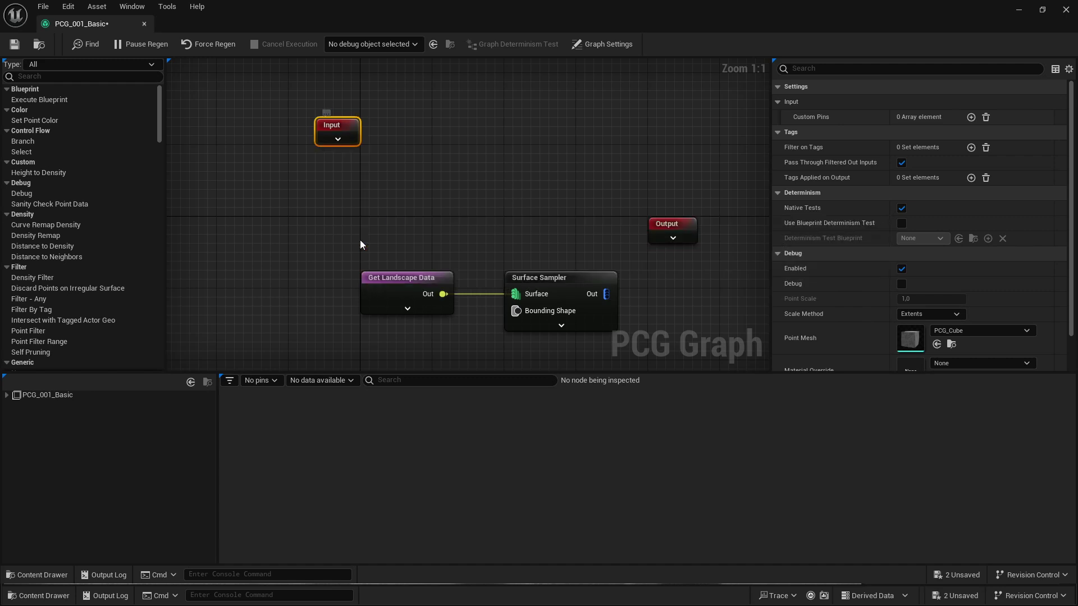
pyautogui.click(399, 278)
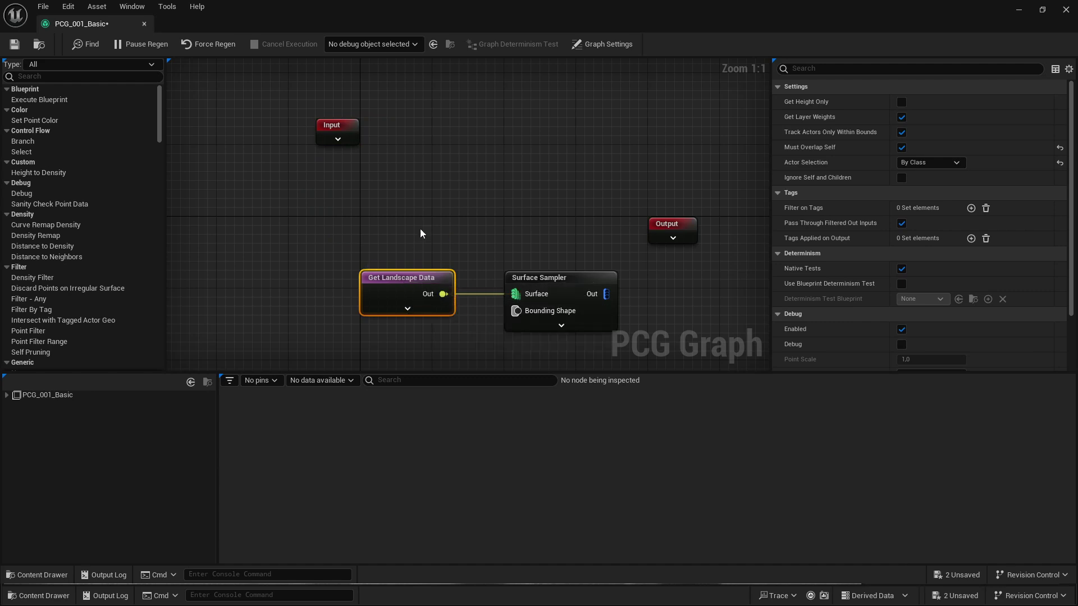
pyautogui.moveTo(530, 296)
pyautogui.moveTo(666, 239); pyautogui.dragTo(573, 234, button='right')
pyautogui.click(573, 234)
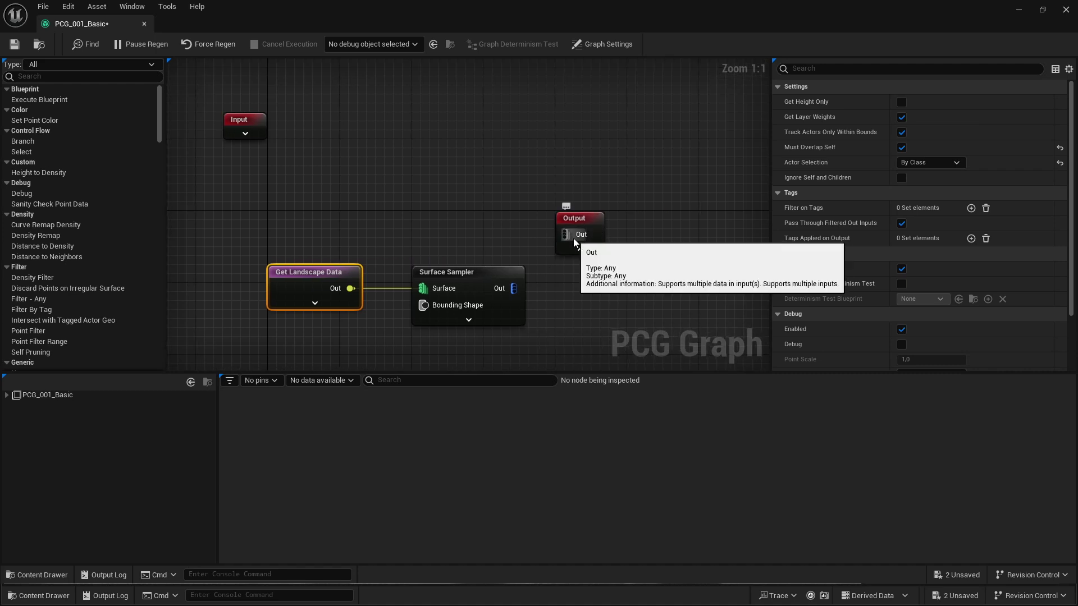
pyautogui.click(584, 250)
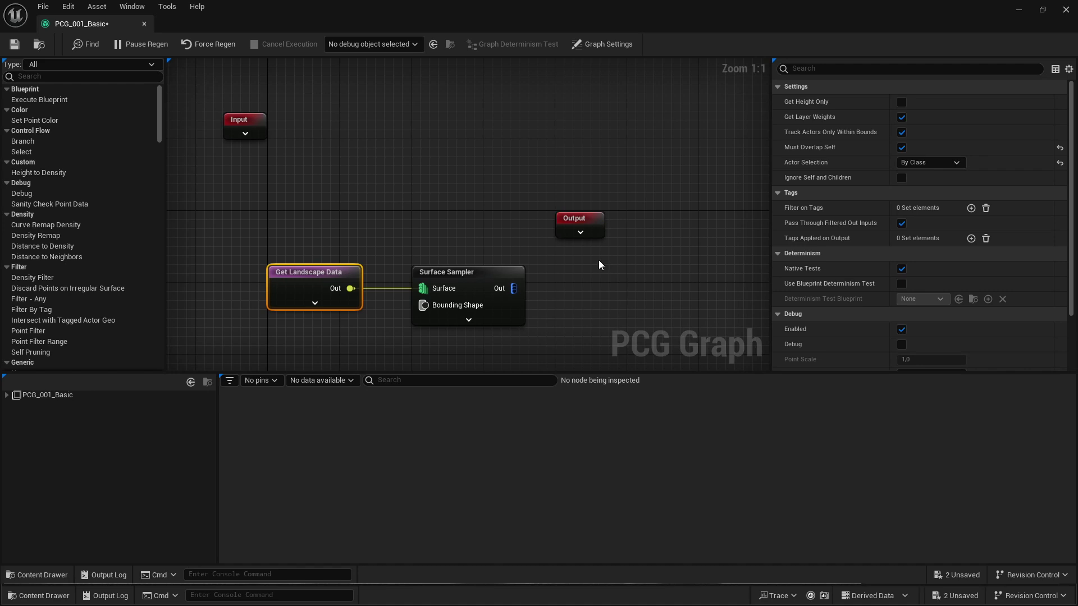
pyautogui.click(597, 218)
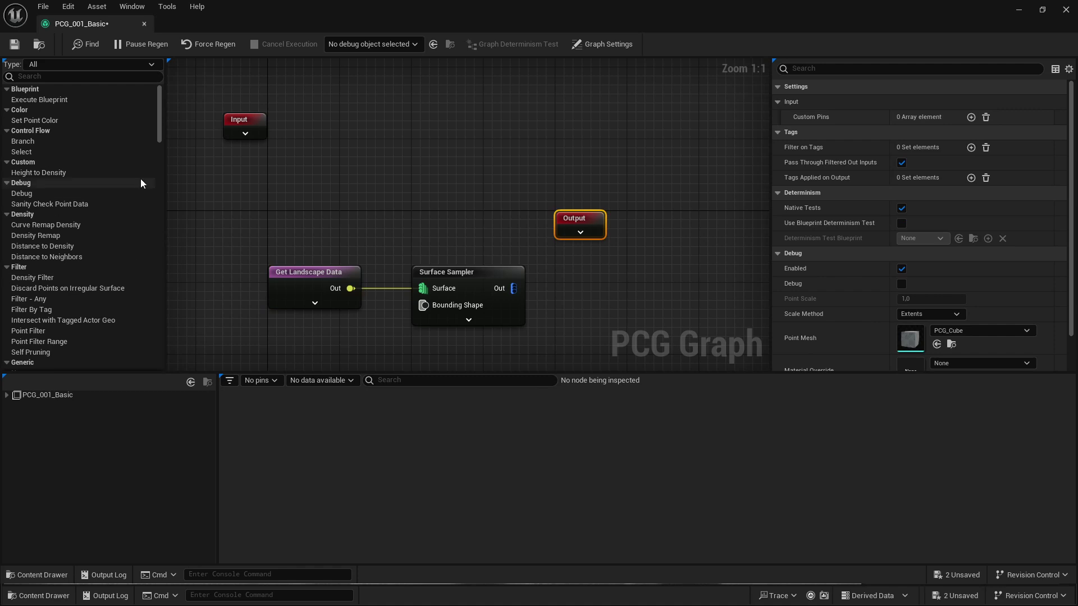
pyautogui.click(246, 133)
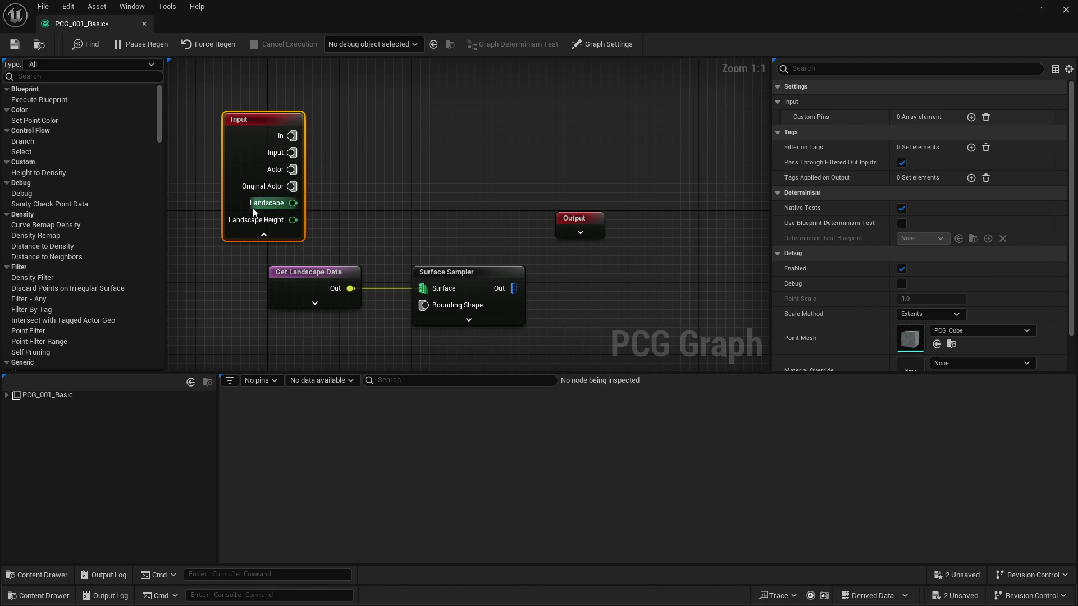
pyautogui.click(263, 234)
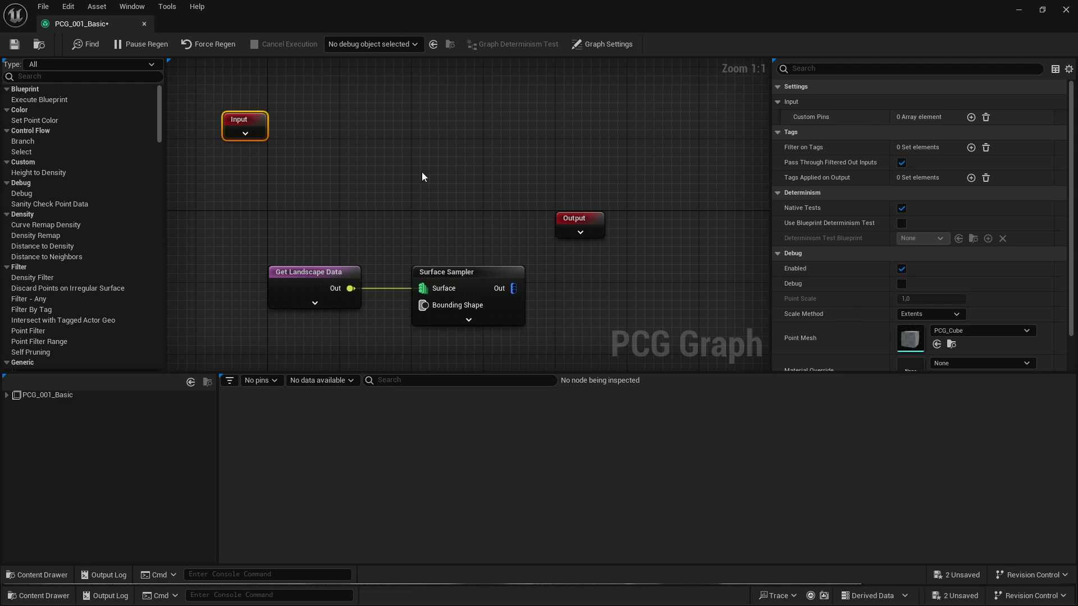
# Select BP_Jungle, show its PCG_Jungle graph full screen, and open the PCG_Trees subgraph.
pyautogui.doubleClick(414, 24)
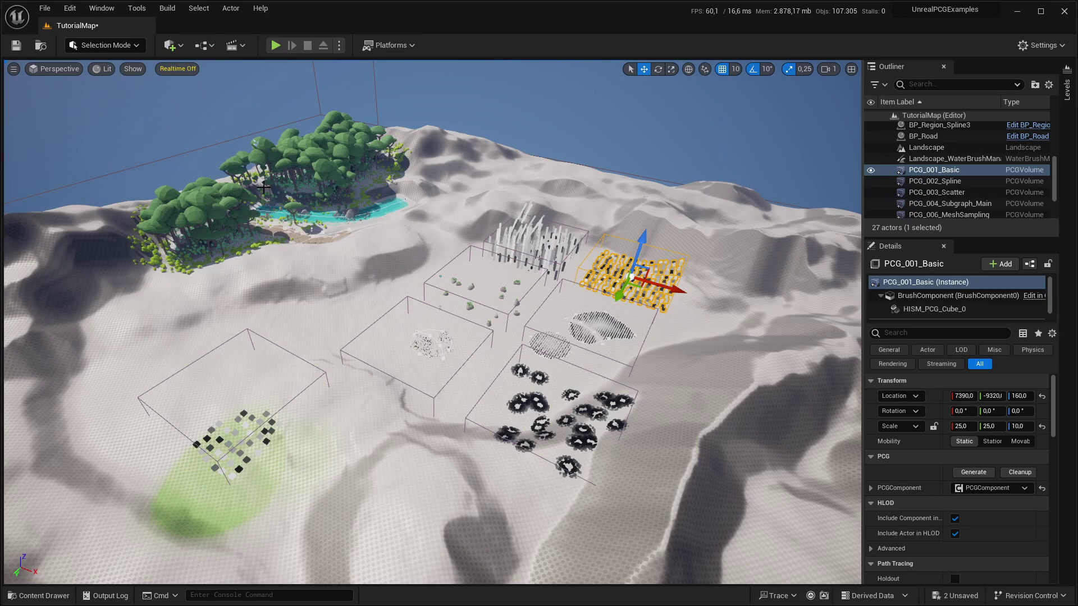
pyautogui.click(222, 205)
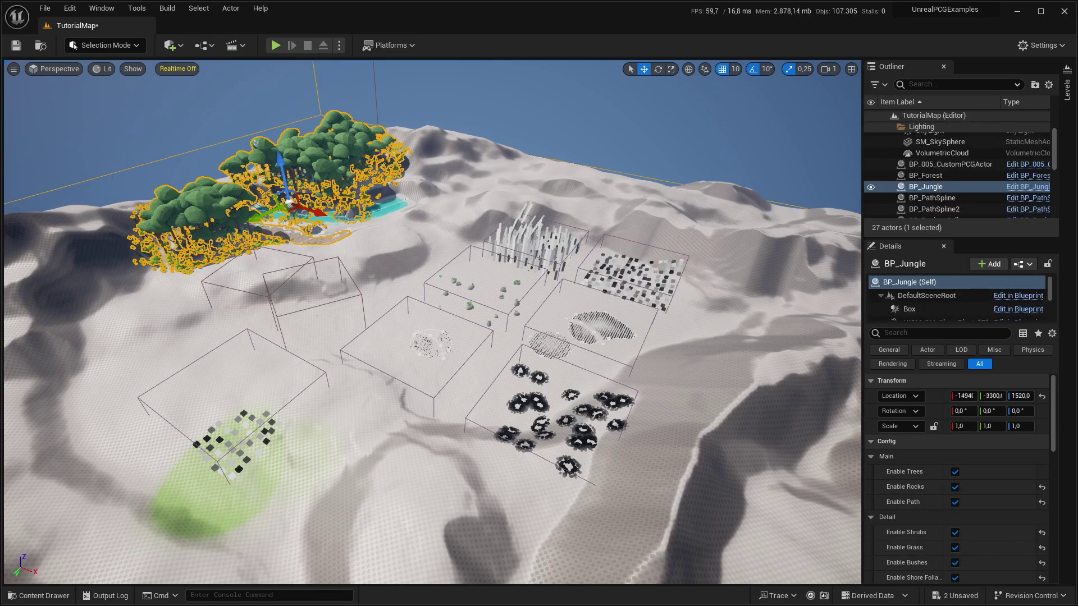
pyautogui.hotkey('alt', 'Tab')
pyautogui.doubleClick(421, 8)
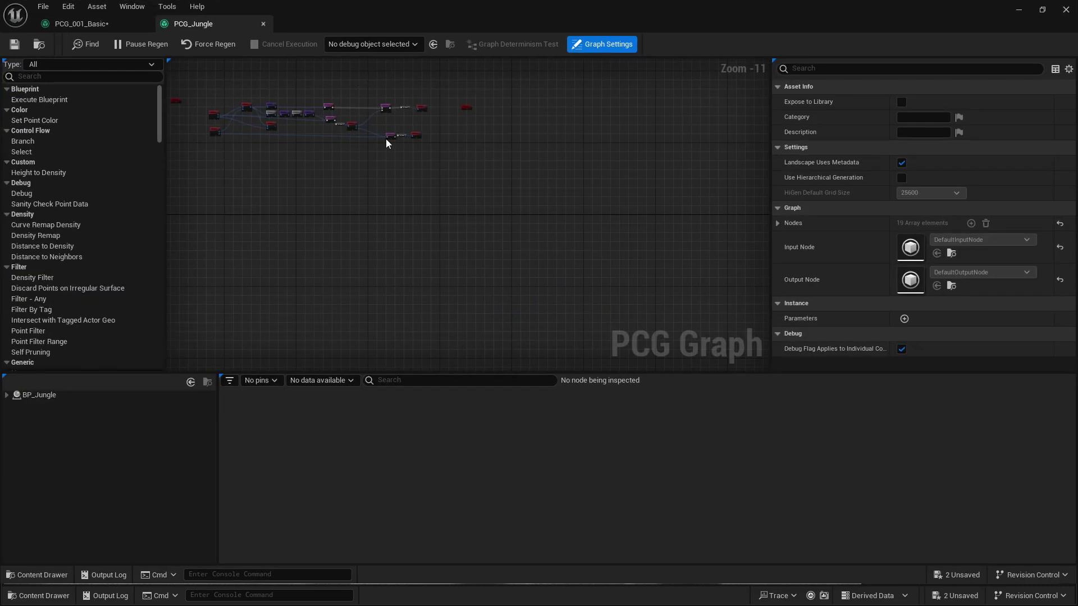
pyautogui.scroll(8, 421, 139)
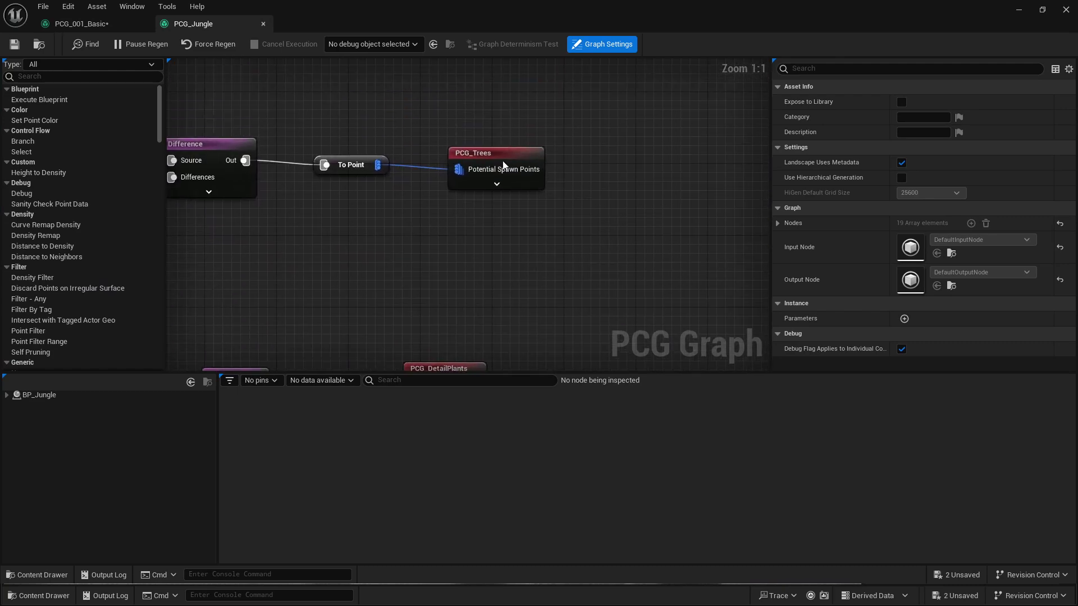
pyautogui.click(502, 160)
pyautogui.doubleClick(502, 160)
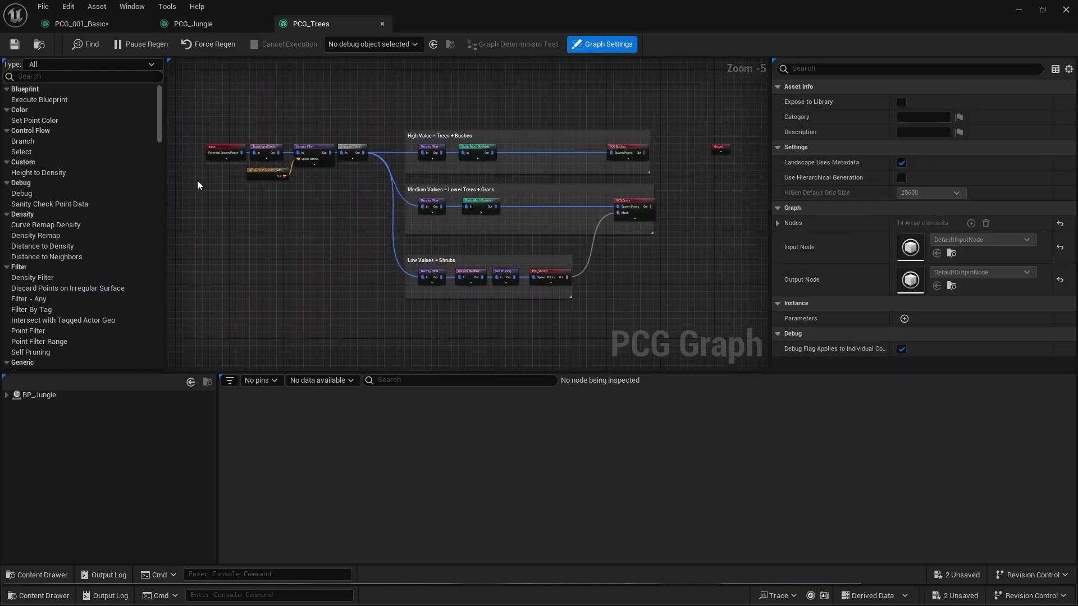
# From PCG_Jungle, open the PCG_Water and PCG_Path subgraphs in their own tabs.
pyautogui.click(224, 23)
pyautogui.scroll(-5, 546, 289)
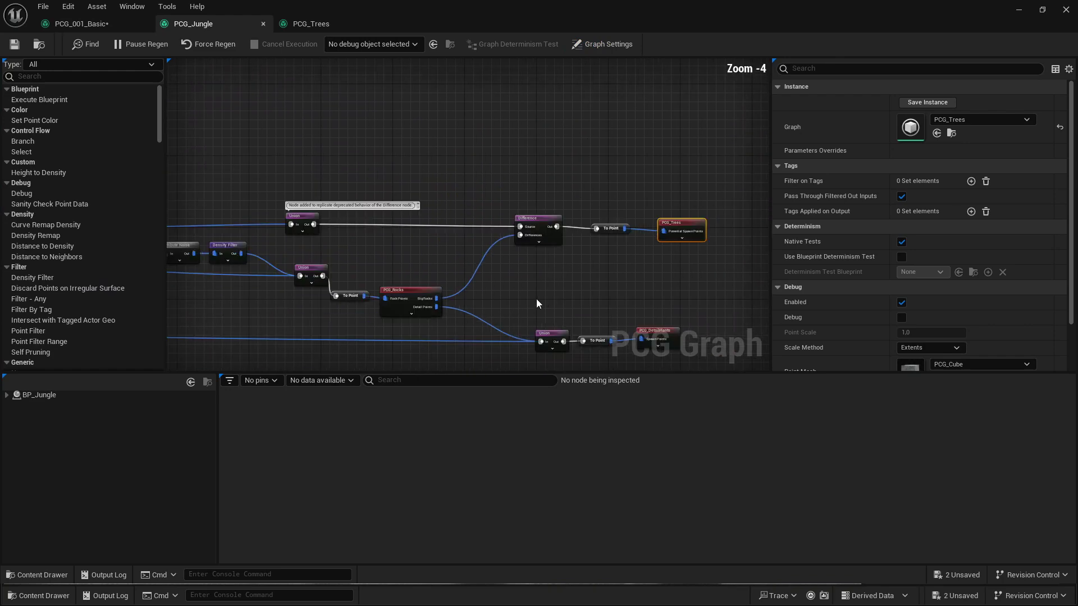
pyautogui.moveTo(534, 301); pyautogui.dragTo(261, 107, button='right')
pyautogui.scroll(4, 261, 107)
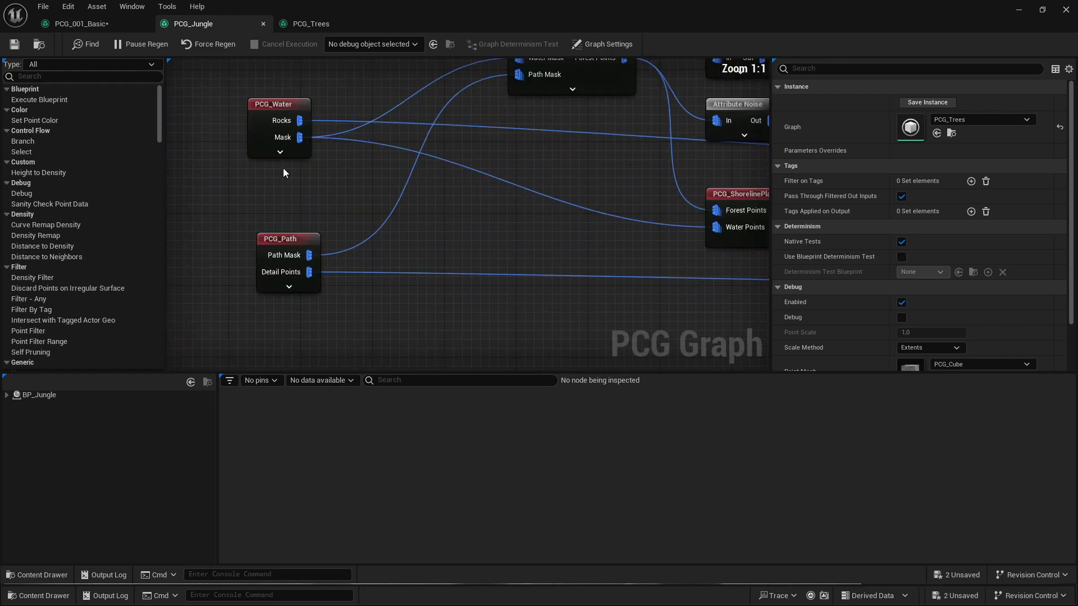
pyautogui.doubleClick(262, 108)
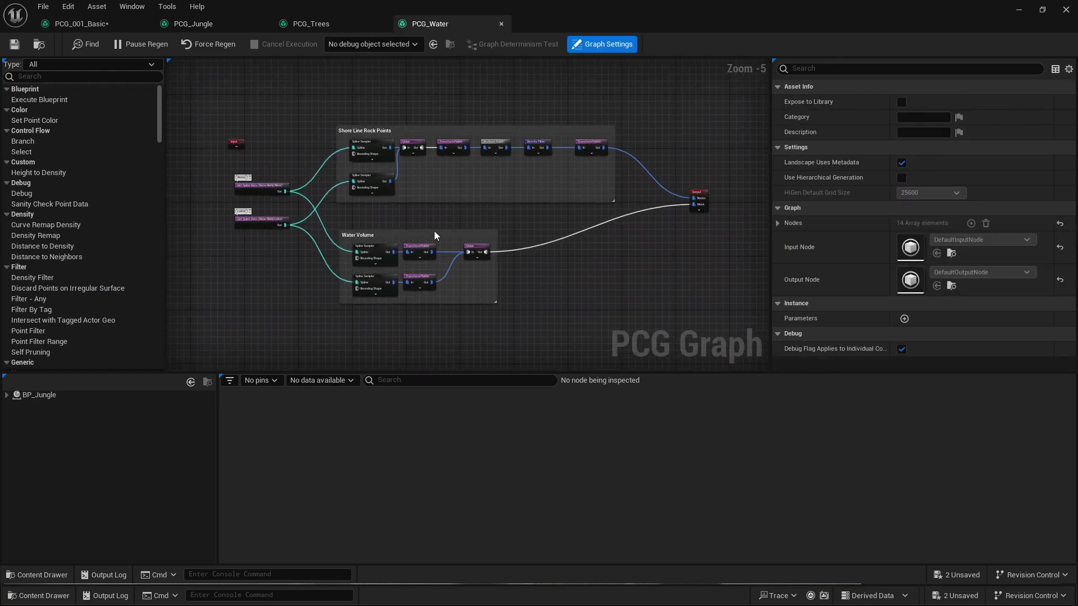
pyautogui.click(323, 23)
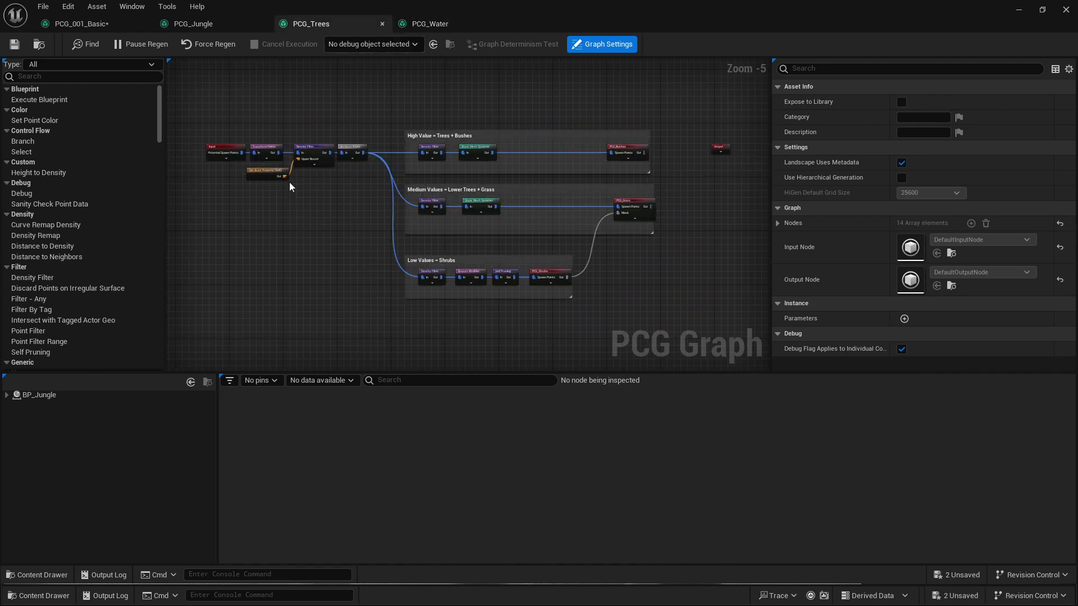
pyautogui.click(188, 23)
pyautogui.doubleClick(273, 241)
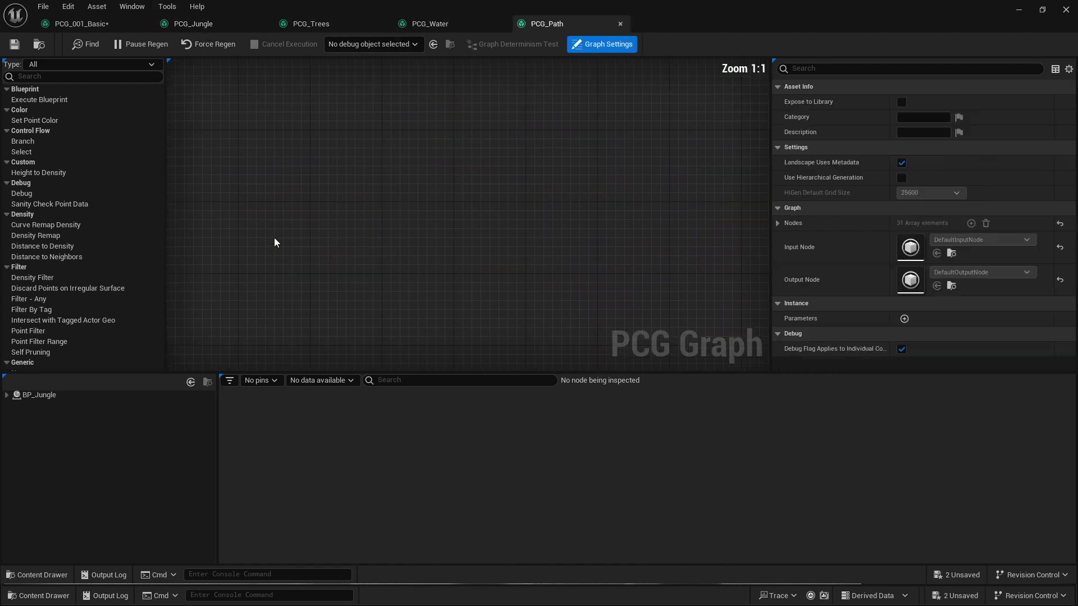
pyautogui.scroll(4, 274, 242)
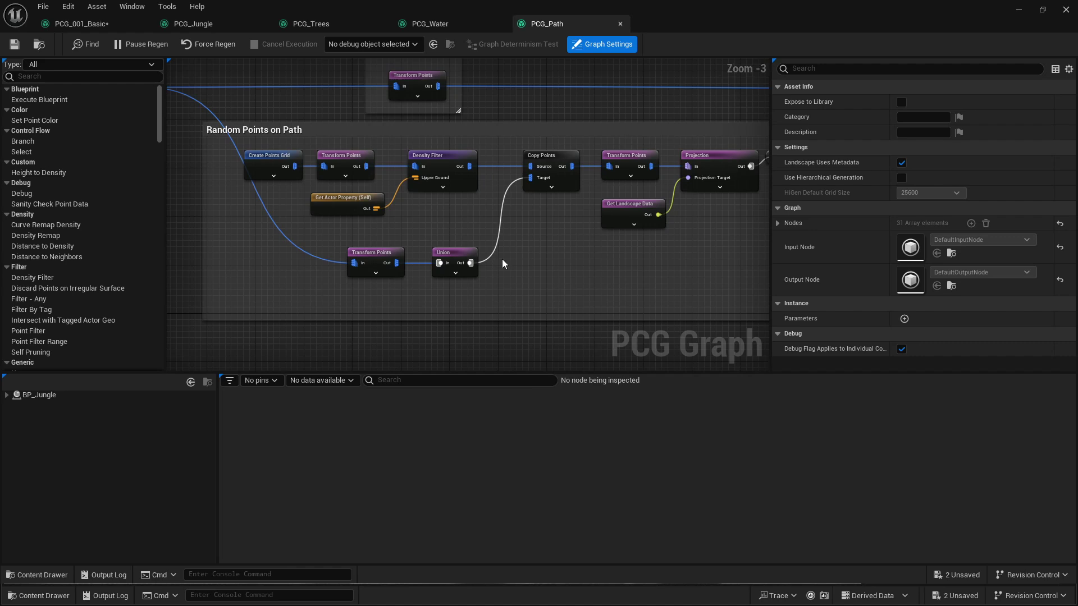
# Bring the Projection section of PCG_Path into view and check the Projection node's settings.
pyautogui.moveTo(653, 262); pyautogui.dragTo(424, 271, button='right')
pyautogui.scroll(3, 540, 262)
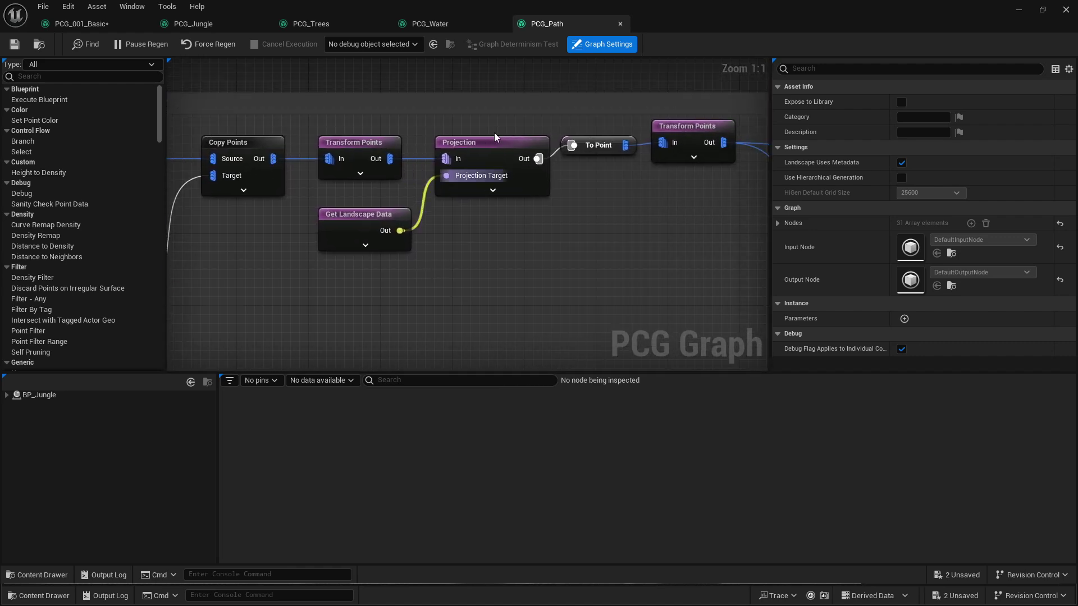
pyautogui.click(492, 146)
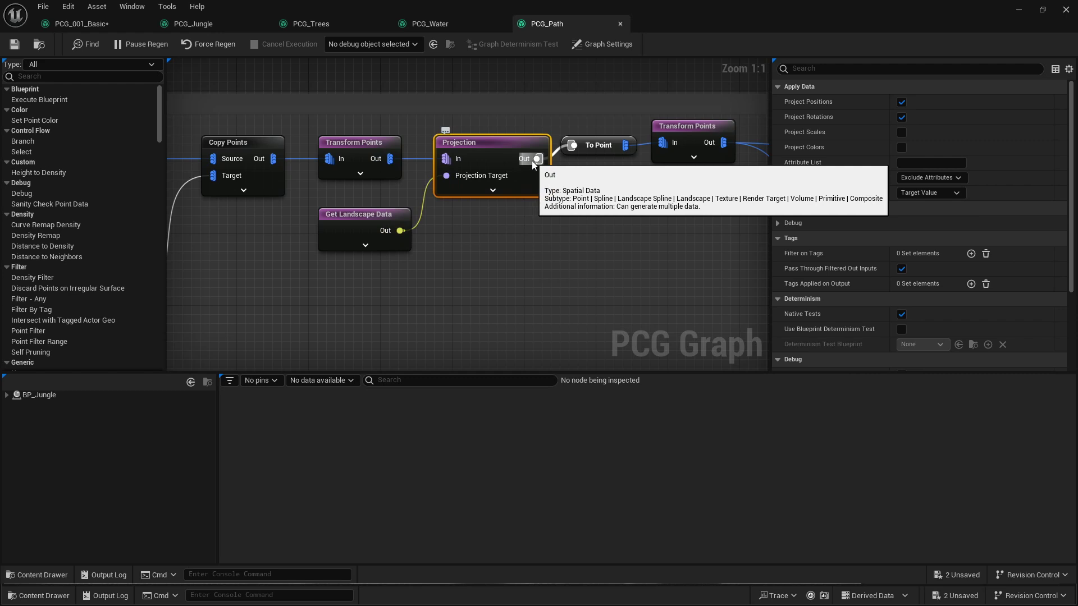
# Delete the To Point node, then restore it between Projection and Transform Points.
pyautogui.click(597, 148)
pyautogui.press('Delete')
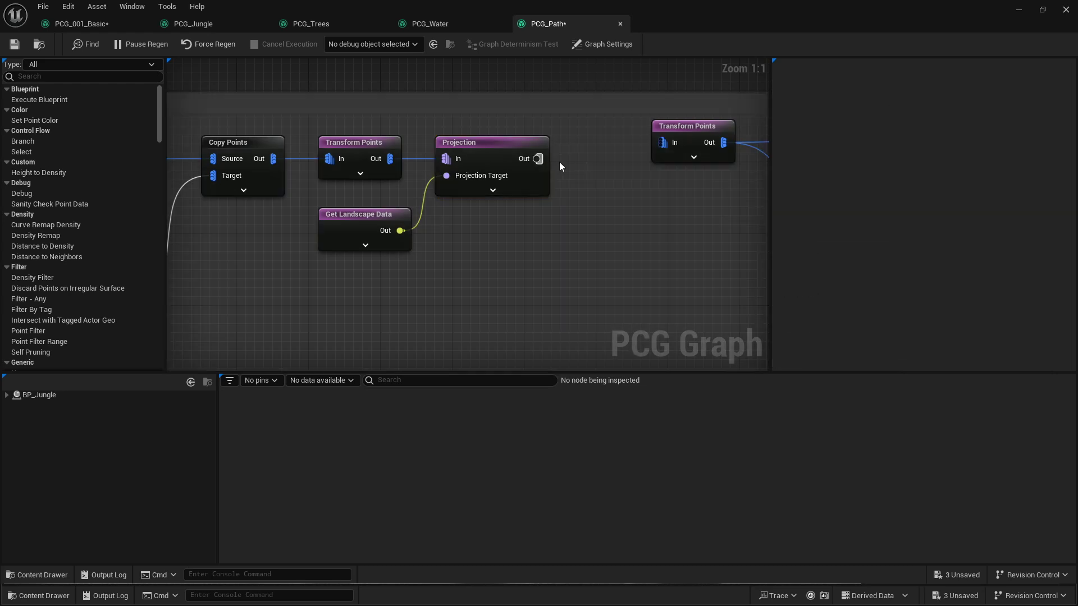
pyautogui.moveTo(537, 159); pyautogui.dragTo(671, 142)
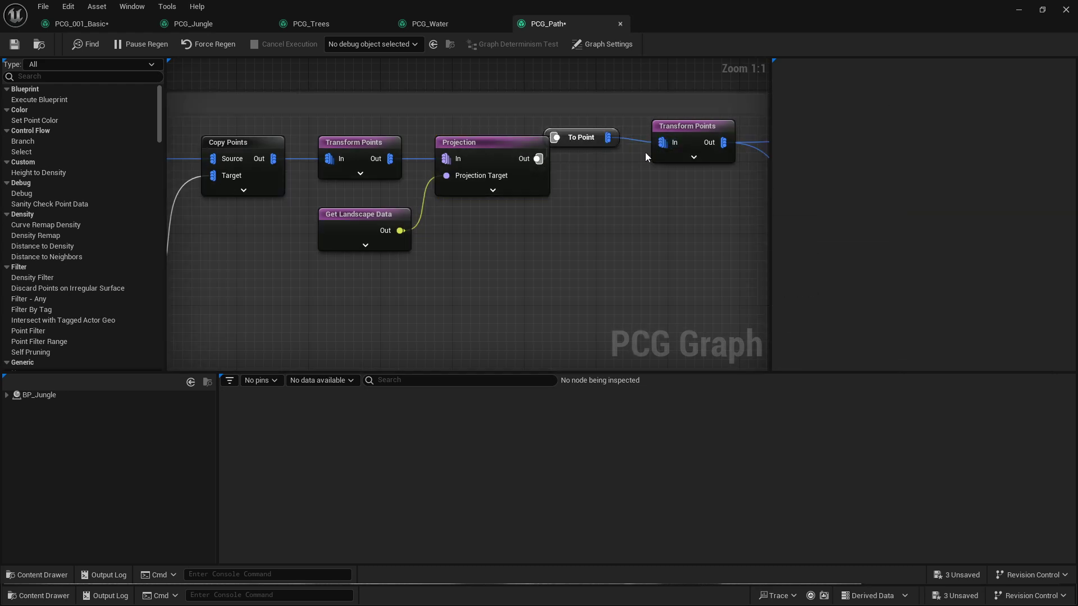
pyautogui.moveTo(587, 142); pyautogui.dragTo(607, 158)
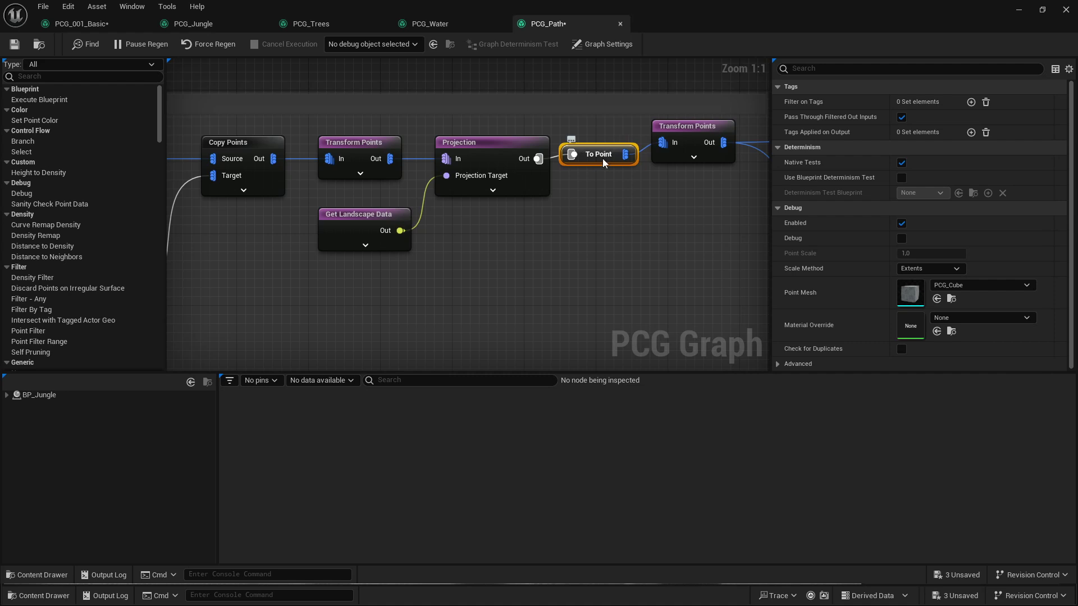
pyautogui.click(615, 184)
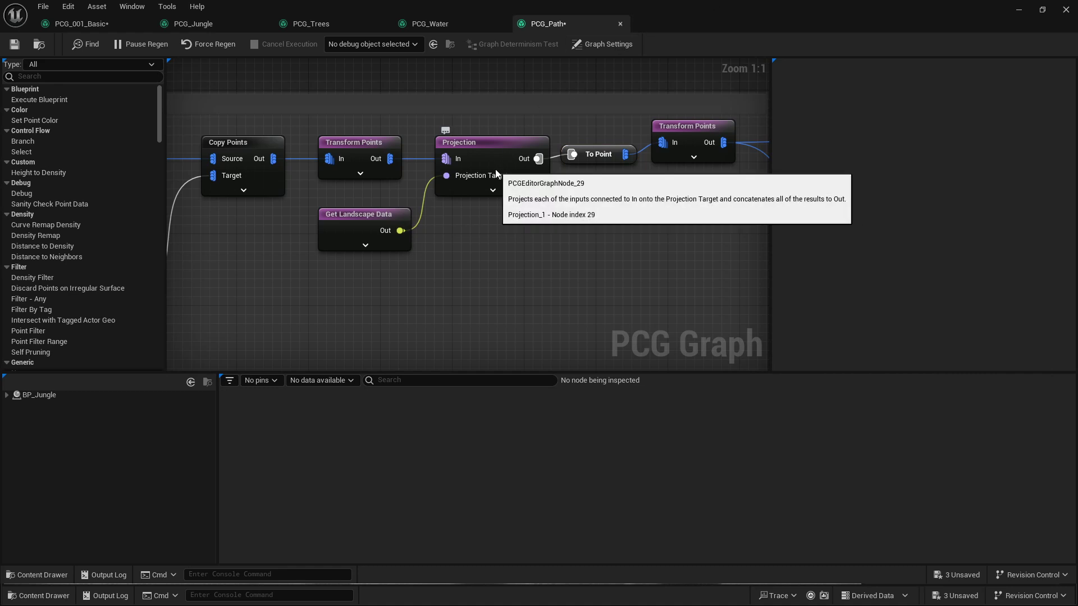
# In PCG_001_Basic, add an Attribute Noise node wired from the Surface Sampler's output.
pyautogui.click(82, 24)
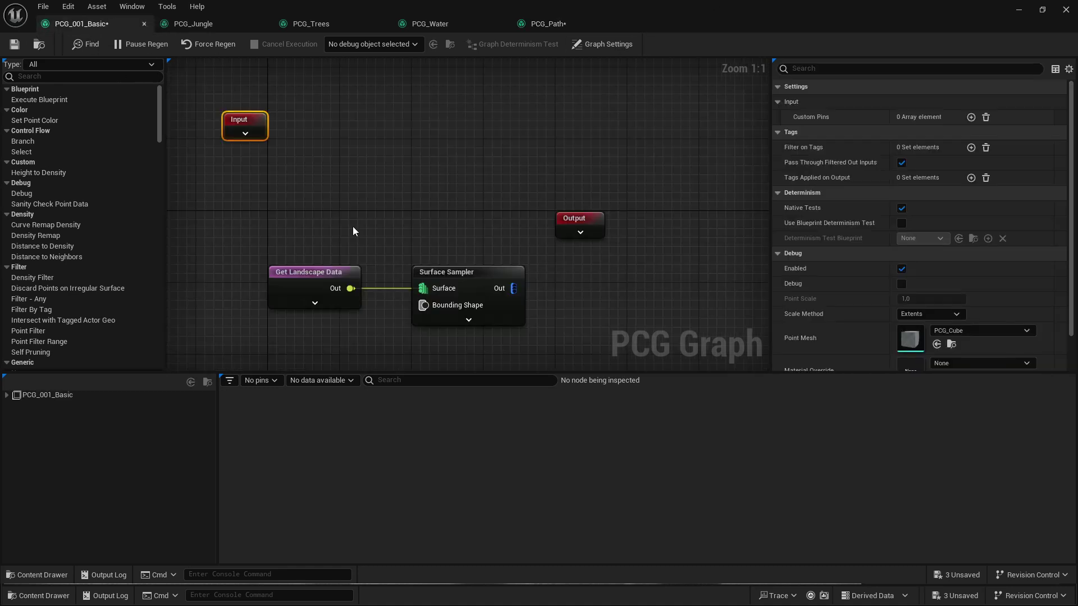
pyautogui.moveTo(562, 290); pyautogui.dragTo(507, 241, button='right')
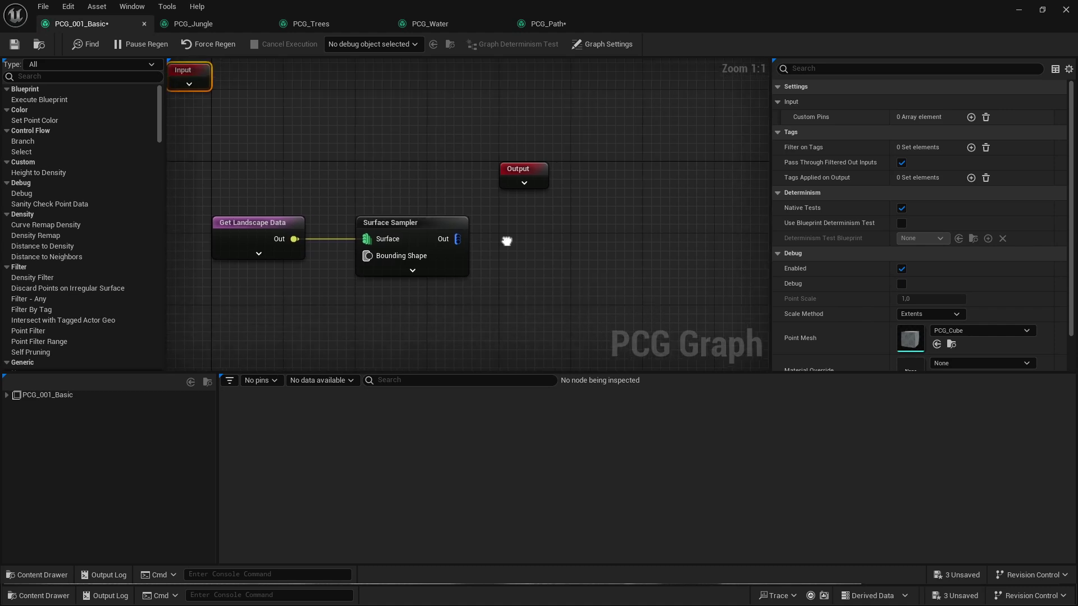
pyautogui.moveTo(457, 239); pyautogui.dragTo(551, 229)
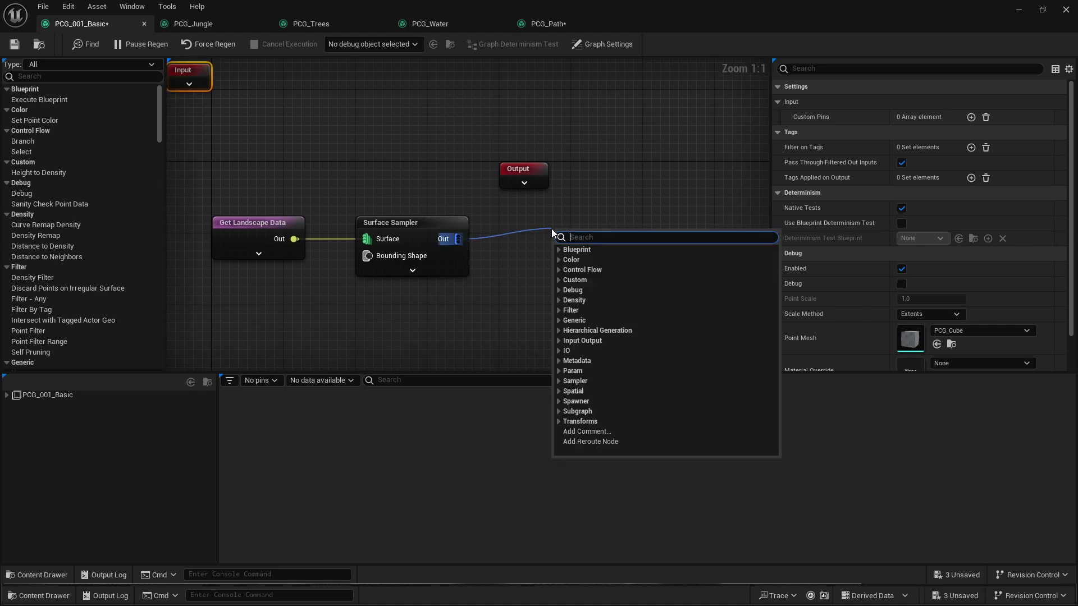
pyautogui.write('attribut noise')
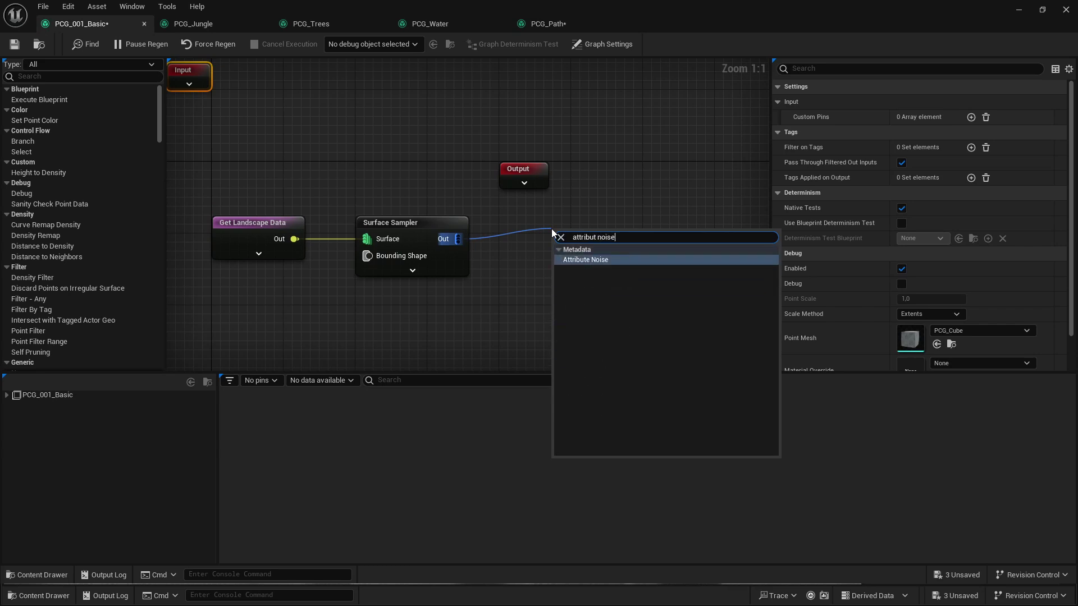
pyautogui.press('Return')
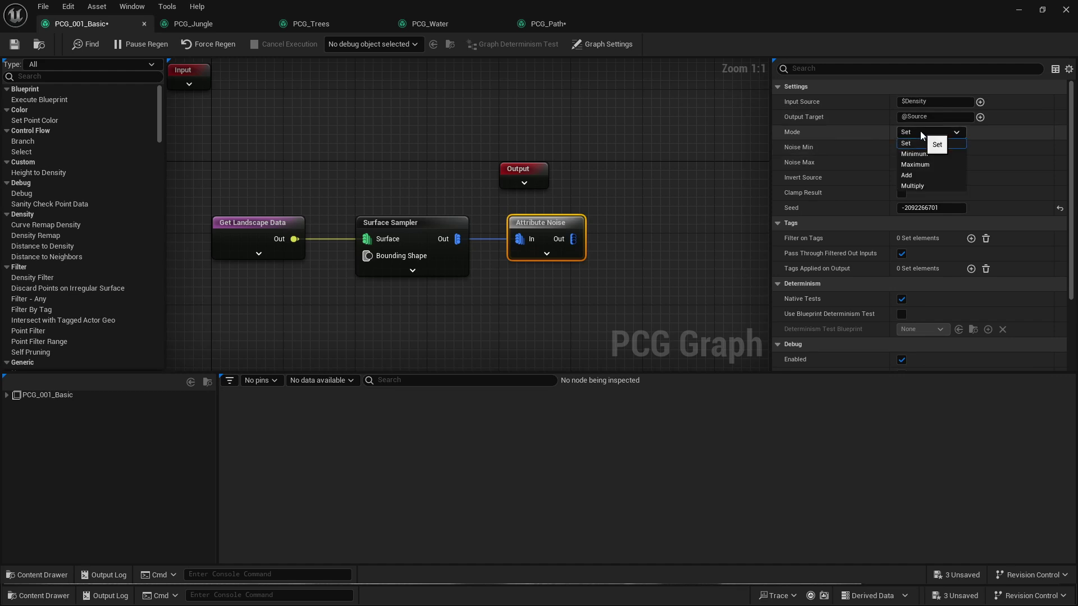
# Keep the Attribute Noise mode as Set and its input source as Density.
pyautogui.click(908, 133)
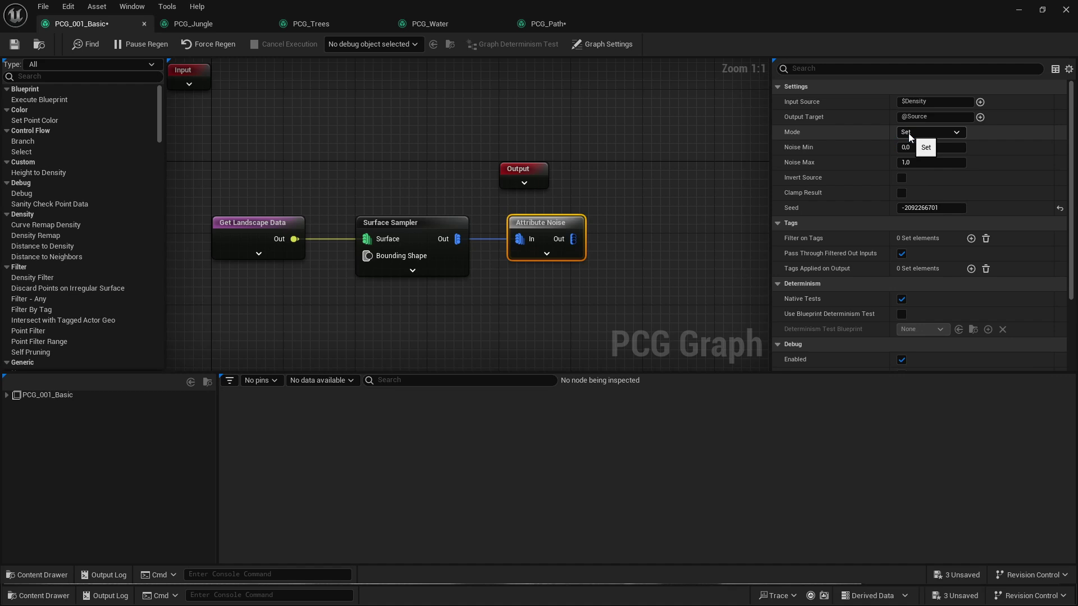
pyautogui.click(926, 102)
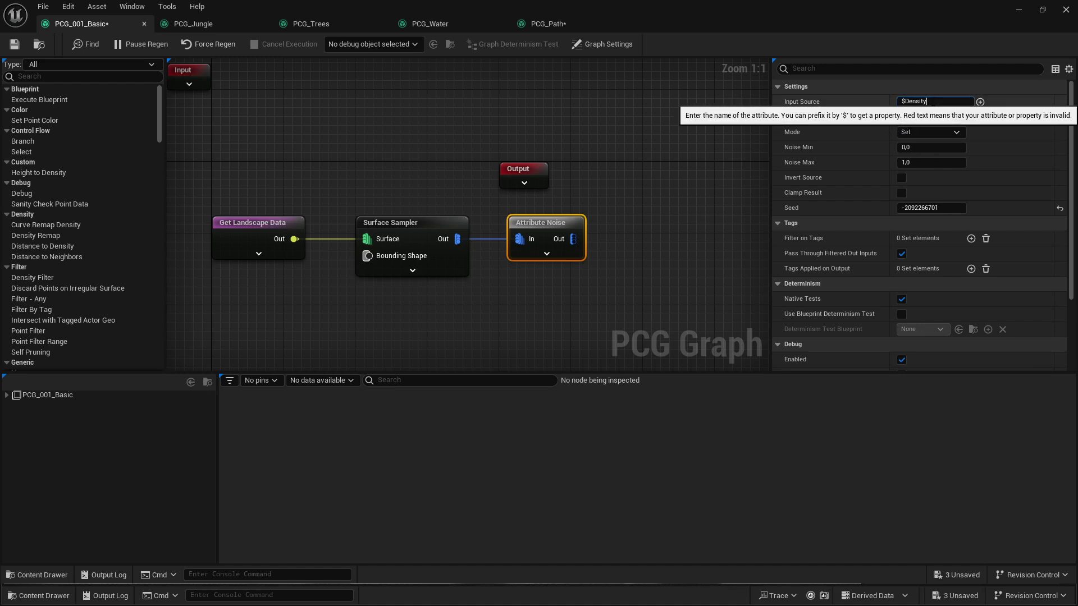
pyautogui.click(980, 101)
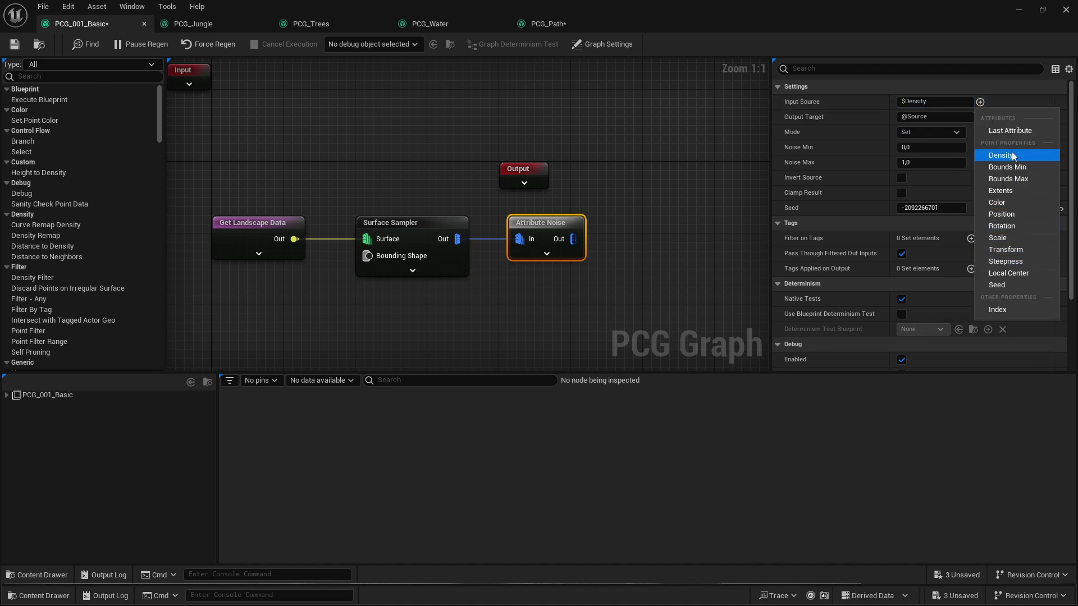
pyautogui.click(947, 101)
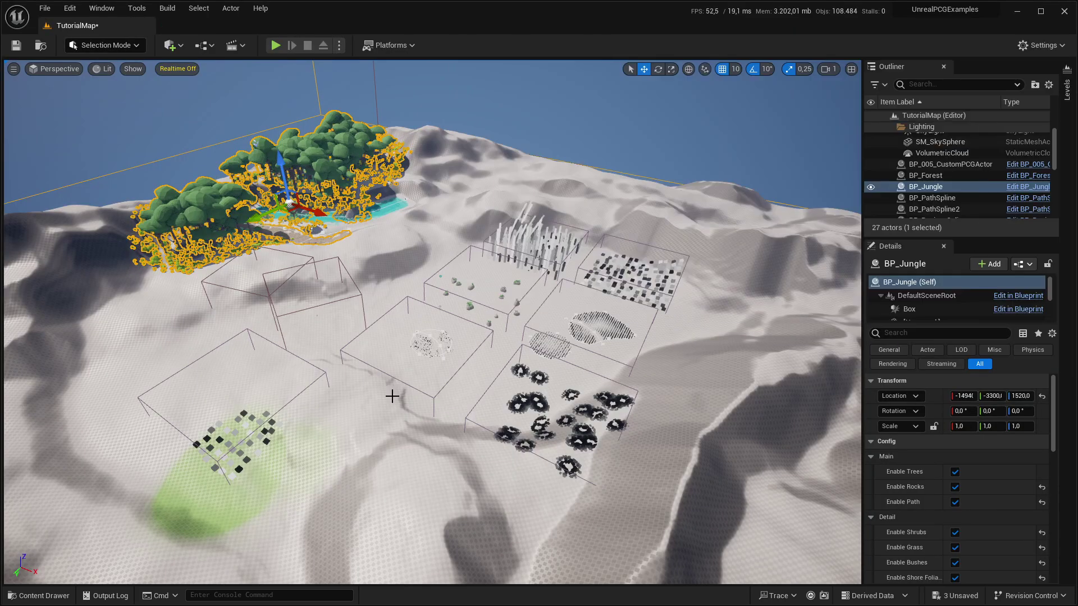
# Open the PCG_006_MeshSampling graph, pan to its Mesh Sampler node, and restore it as a floating window.
pyautogui.click(469, 307)
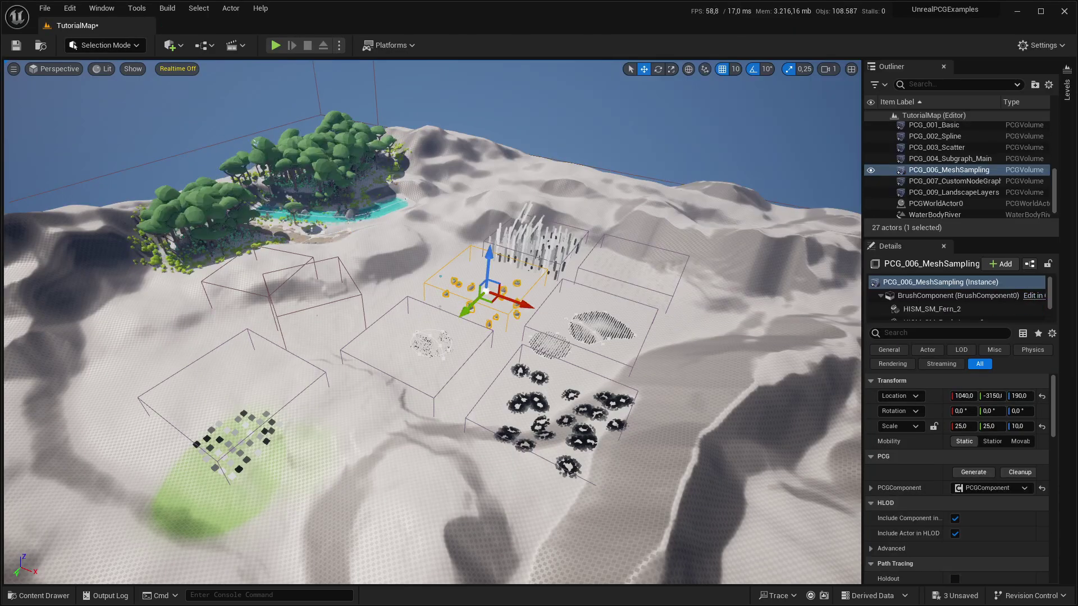
pyautogui.doubleClick(340, 4)
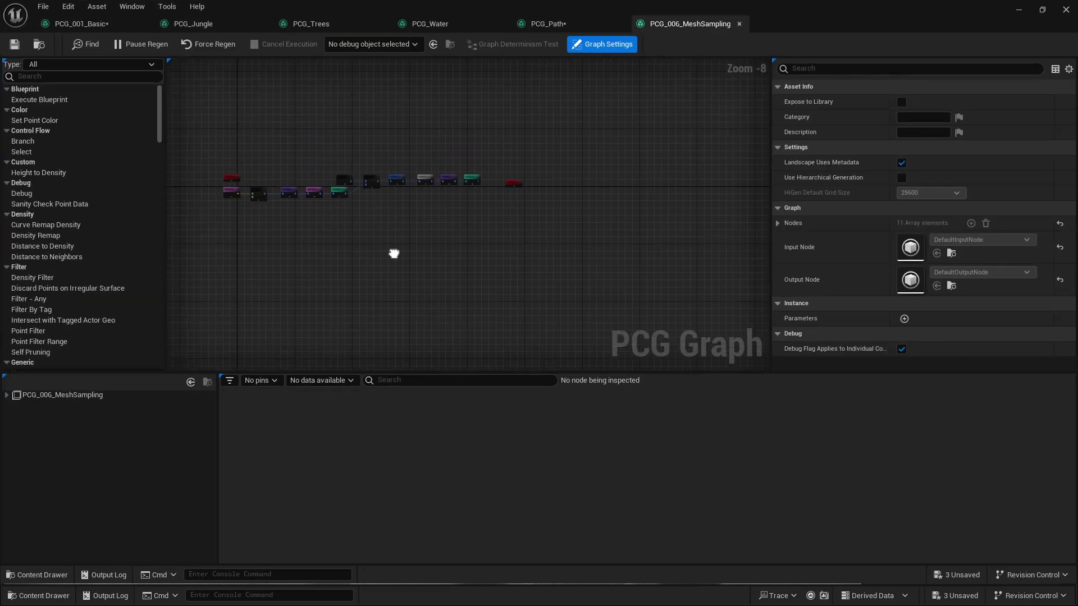
pyautogui.scroll(8, 393, 252)
pyautogui.moveTo(331, 290); pyautogui.dragTo(467, 279, button='right')
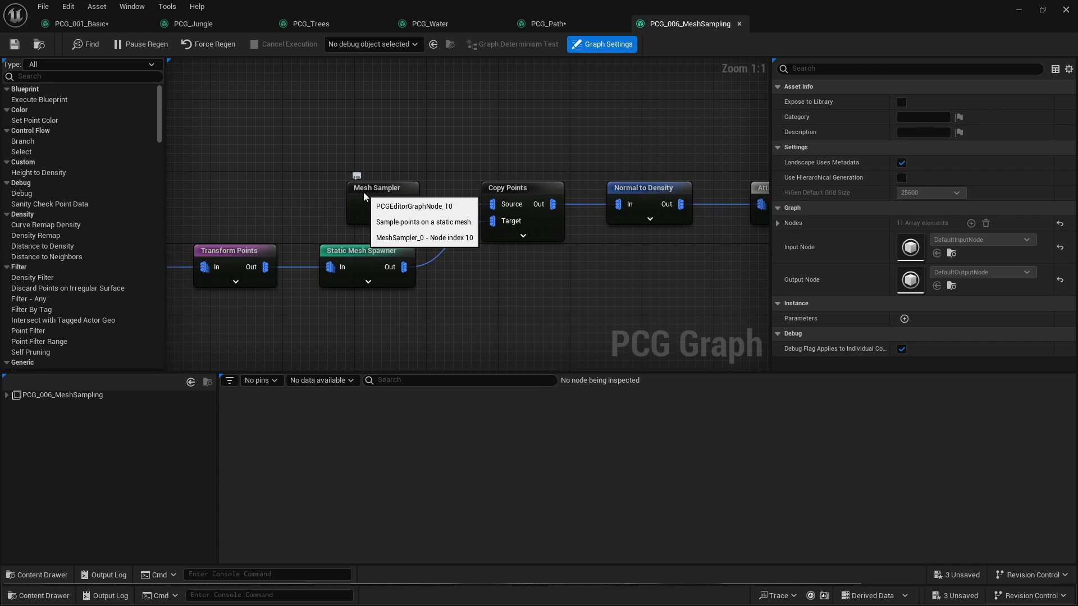
pyautogui.doubleClick(339, 6)
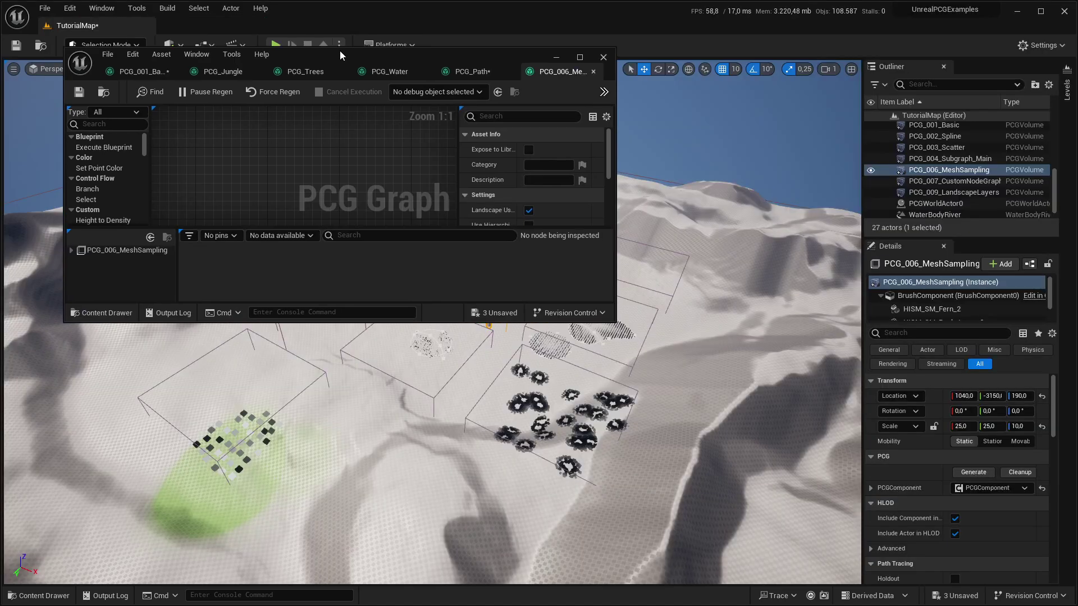
pyautogui.click(69, 7)
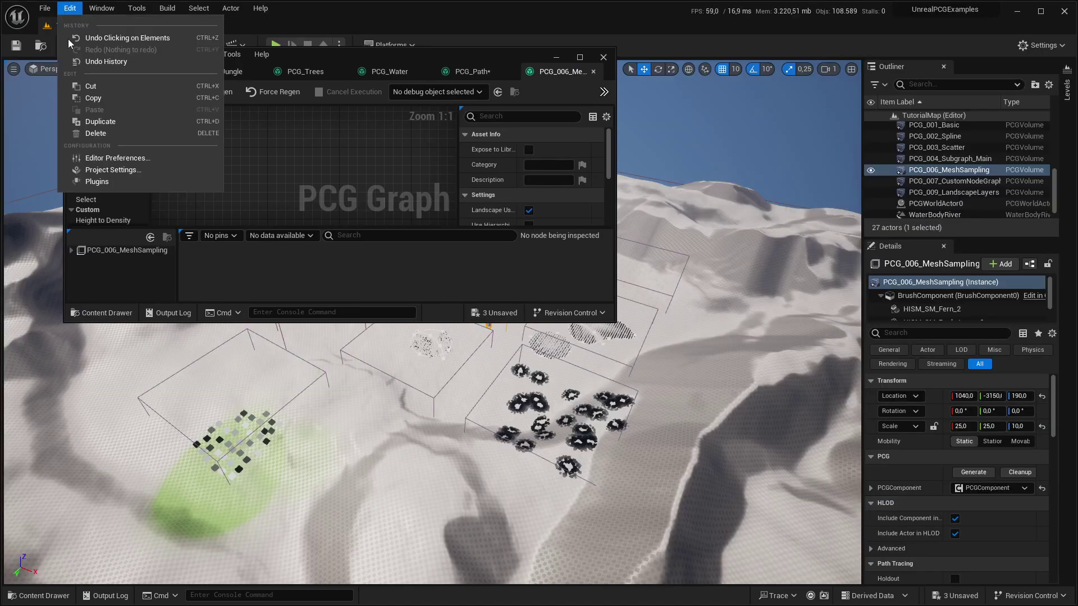
pyautogui.click(93, 182)
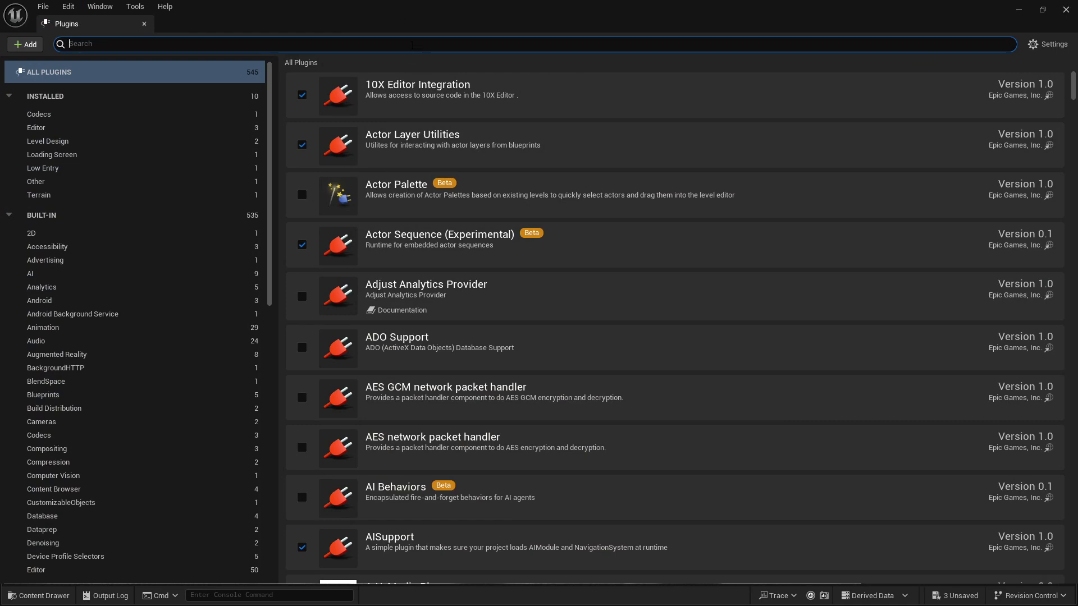
pyautogui.write('pcg')
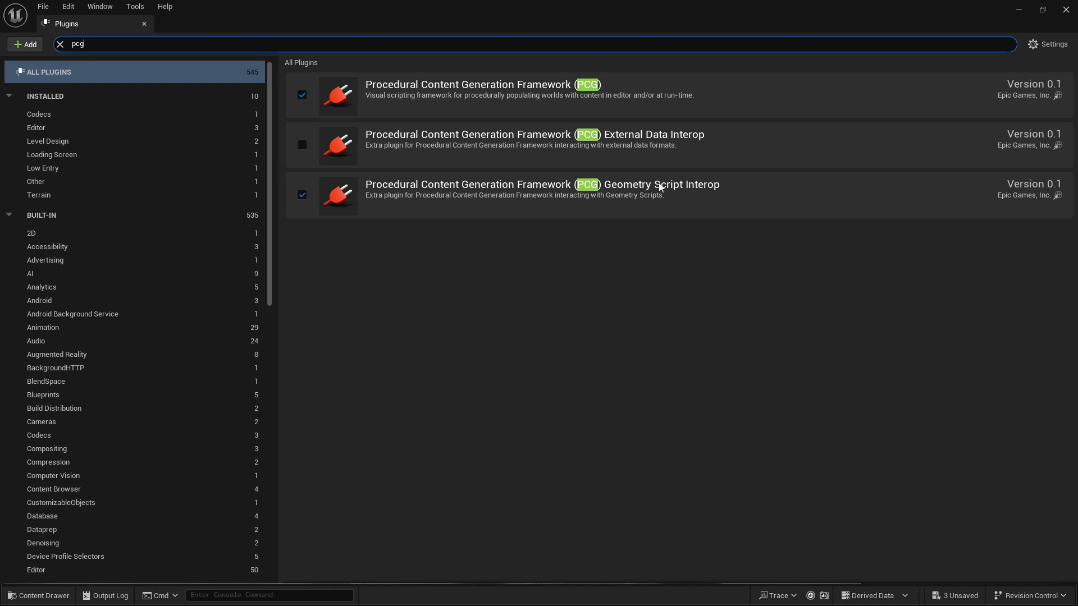
pyautogui.click(150, 29)
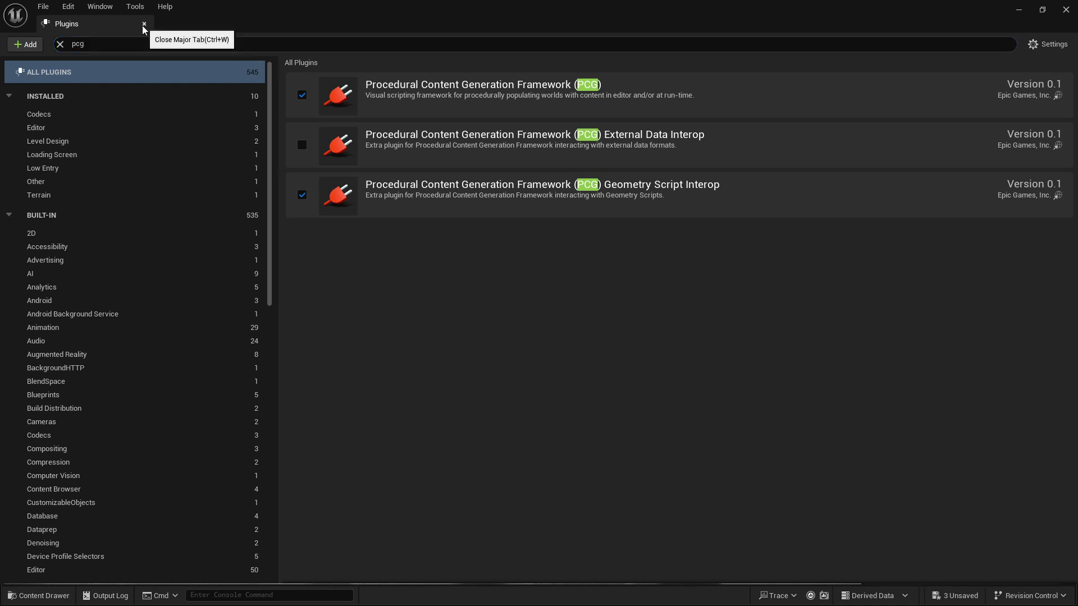
pyautogui.click(143, 25)
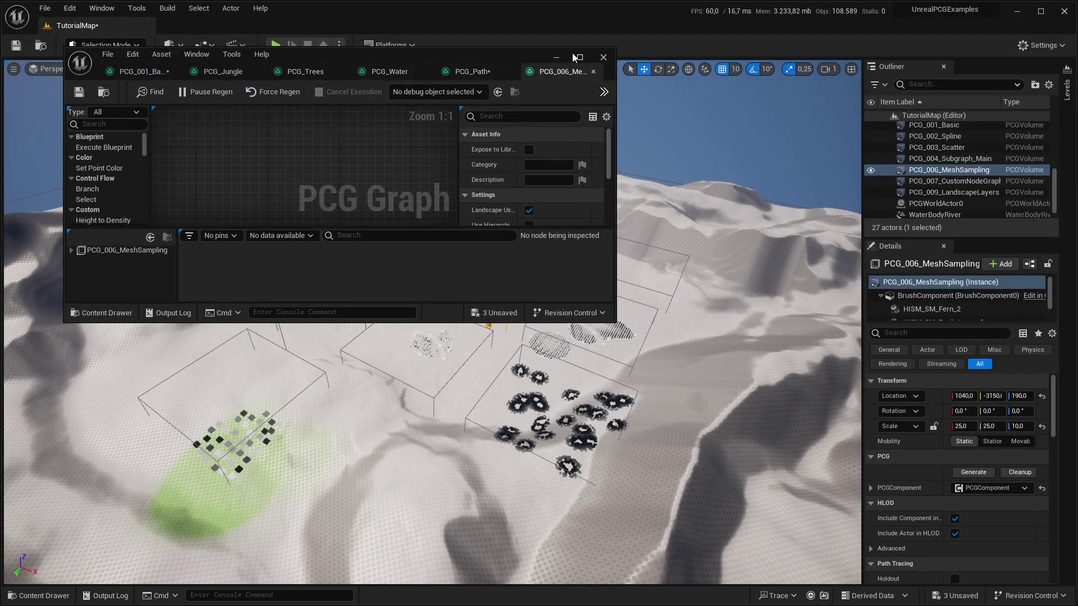
# Maximize the graph, review the Mesh Sampler sampling SM_Rock_Large one point per triangle, then minimize it.
pyautogui.click(601, 16)
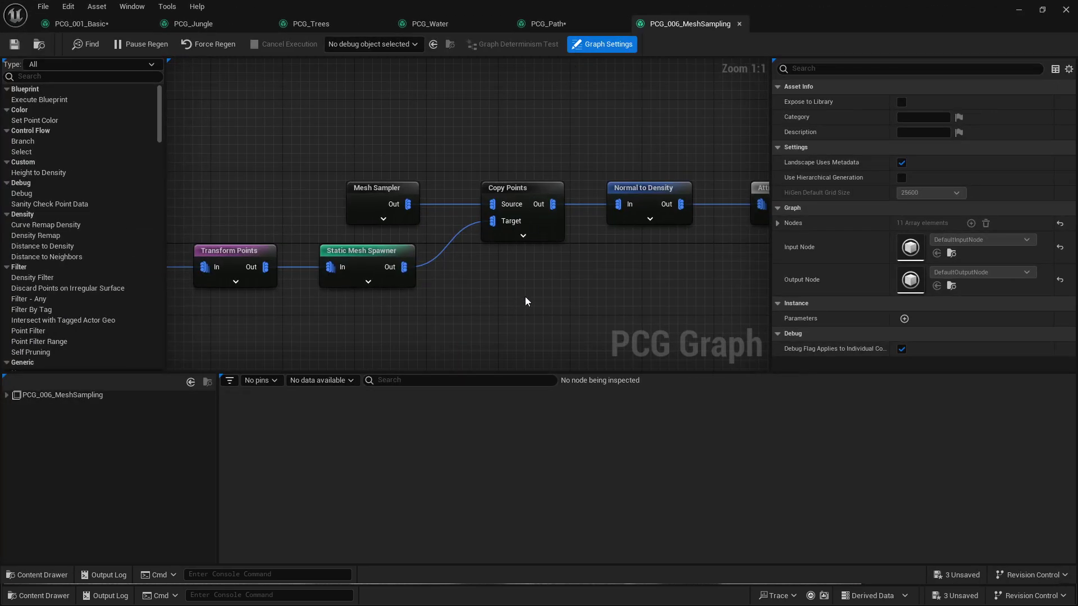
pyautogui.click(351, 187)
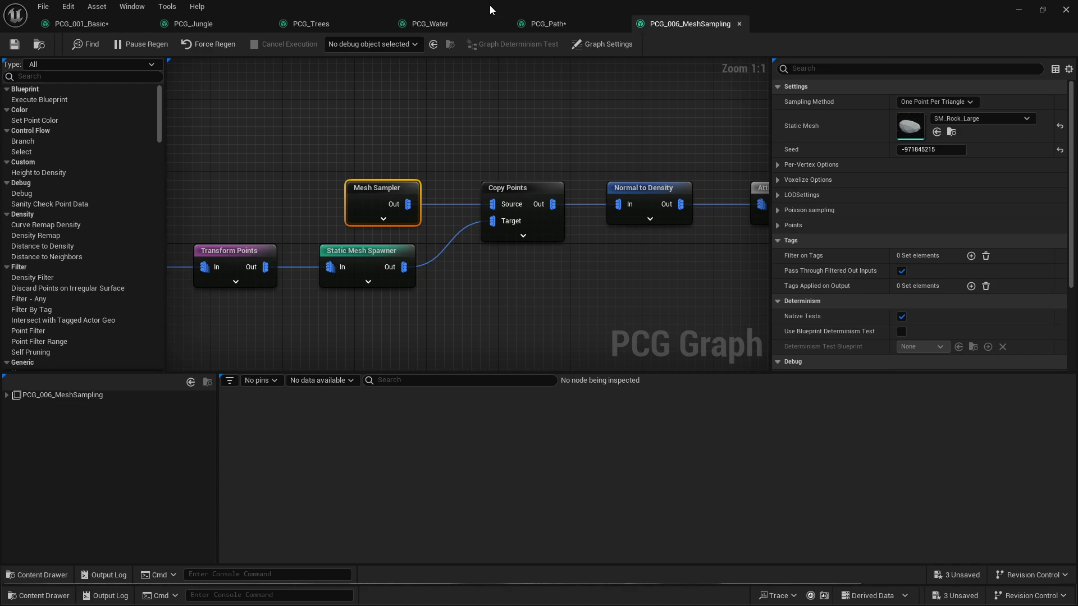
pyautogui.click(1018, 10)
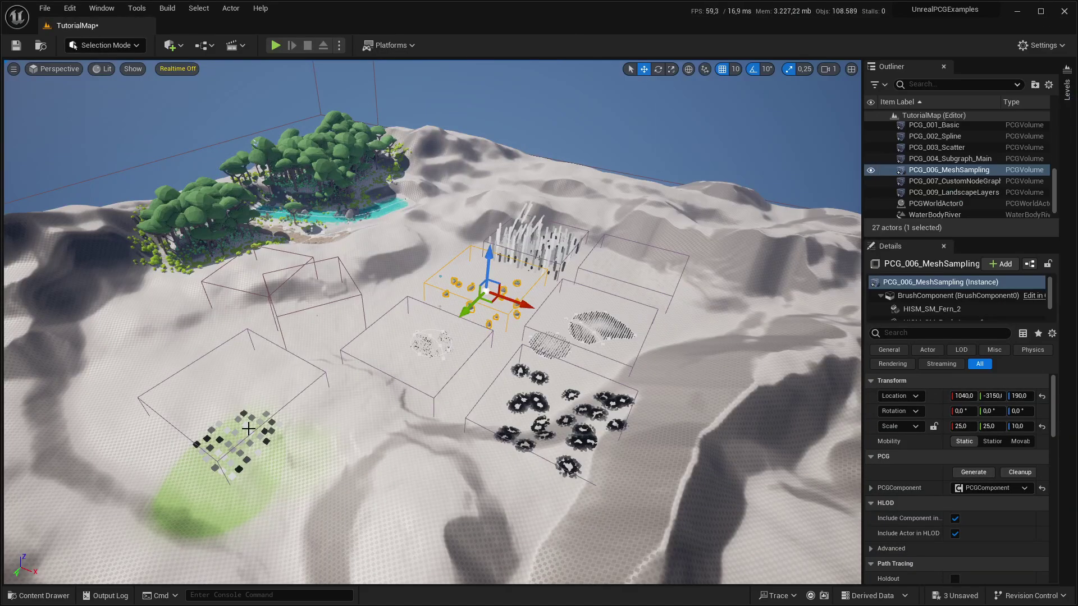
# Select and frame the PCG_009_LandscapeLayers cube cluster, orbiting and zooming to inspect it.
pyautogui.click(263, 433)
pyautogui.press('f')
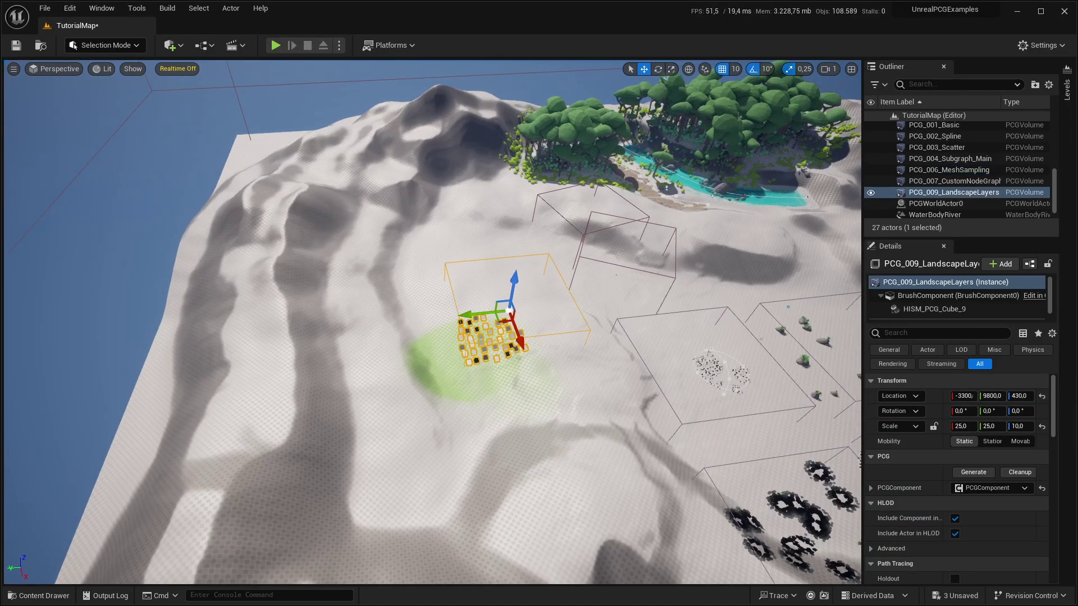
pyautogui.scroll(10, 482, 314)
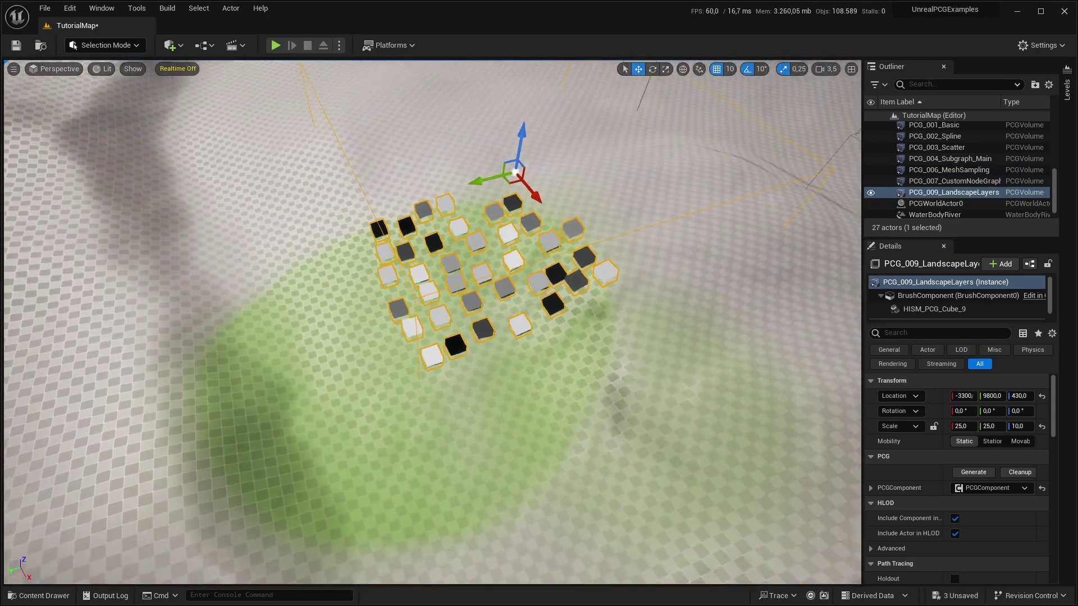
pyautogui.moveTo(497, 330); pyautogui.dragTo(498, 329, button='right')
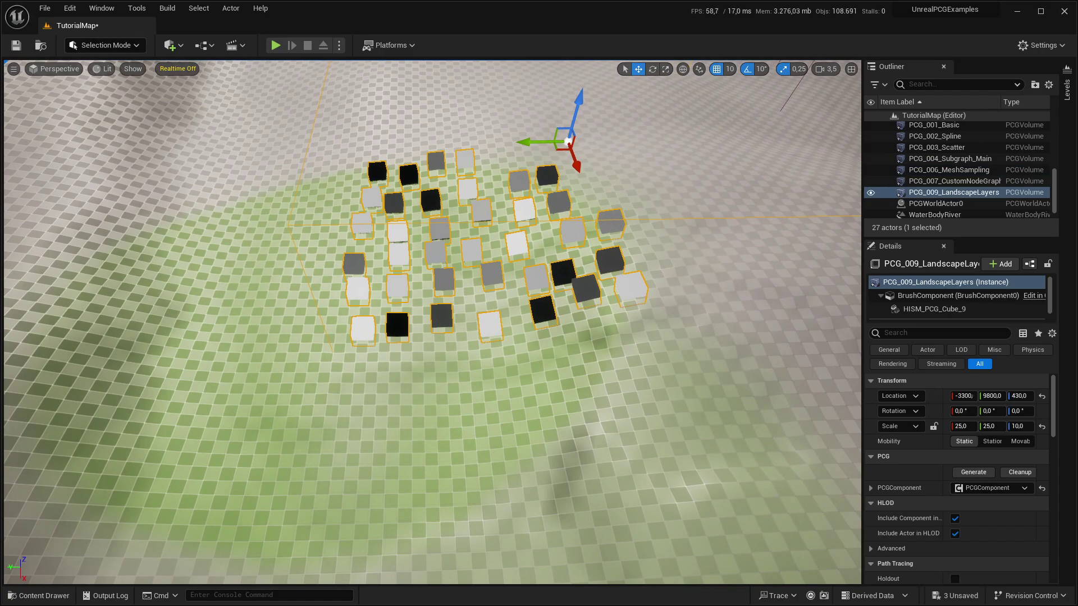
pyautogui.scroll(-3, 572, 209)
pyautogui.scroll(-2, 589, 209)
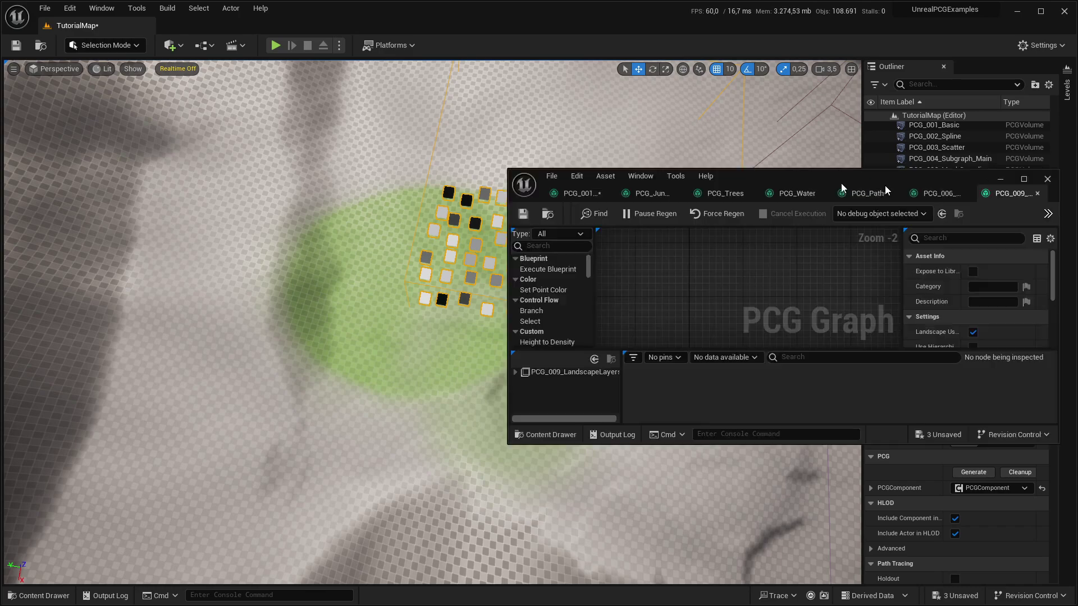
# Review the Get Landscape Data and Surface Sampler node settings.
pyautogui.scroll(1, 335, 258)
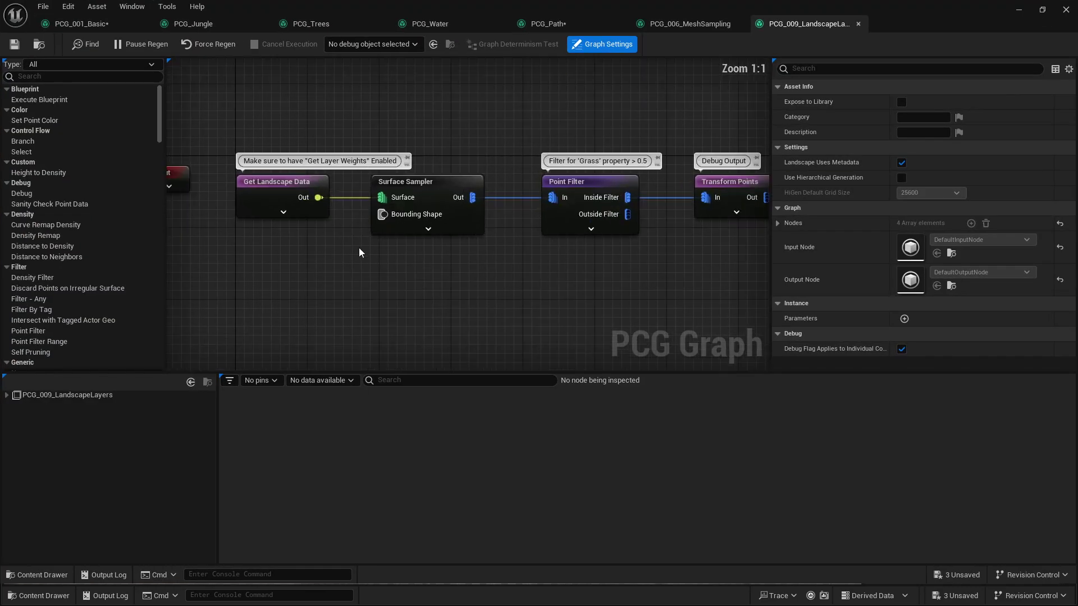
pyautogui.click(269, 193)
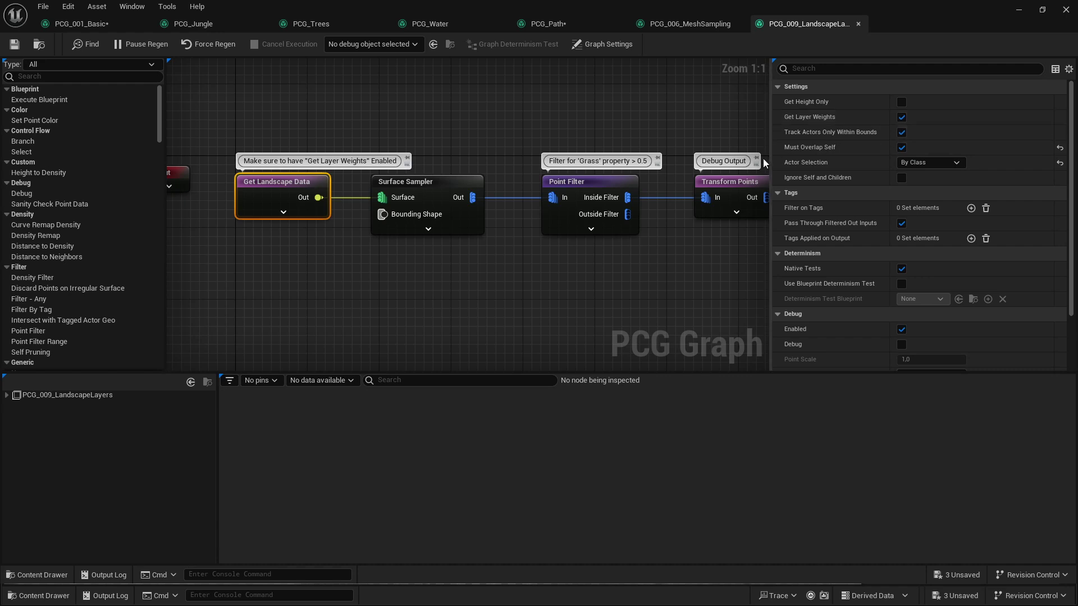
pyautogui.click(443, 190)
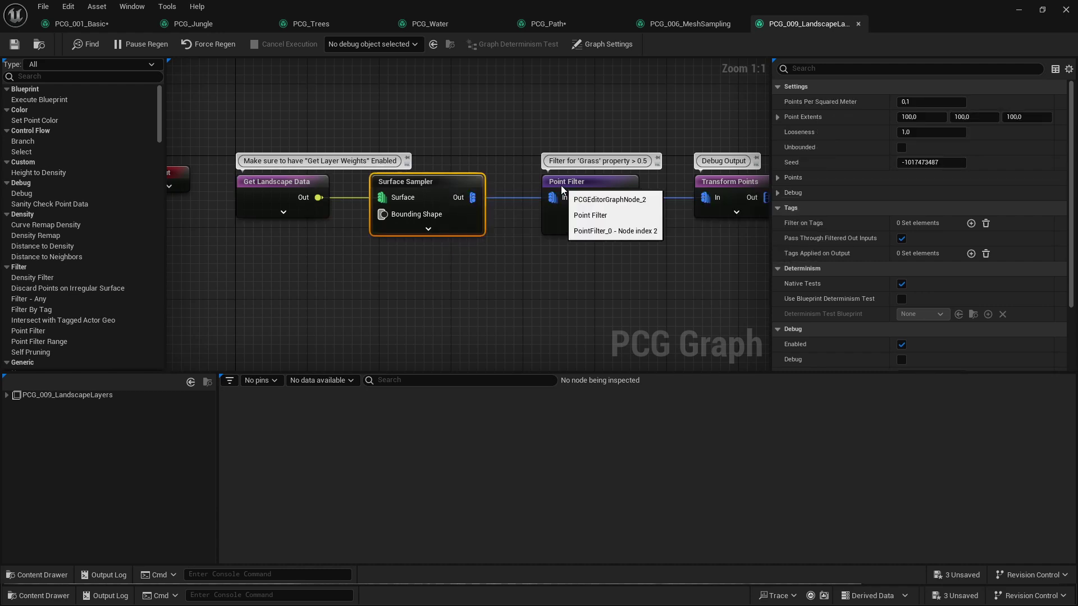
# Debug the PCG_009_LandscapeLayers component and browse the Surface Sampler's 144 points with Grass values.
pyautogui.click(6, 395)
pyautogui.click(13, 404)
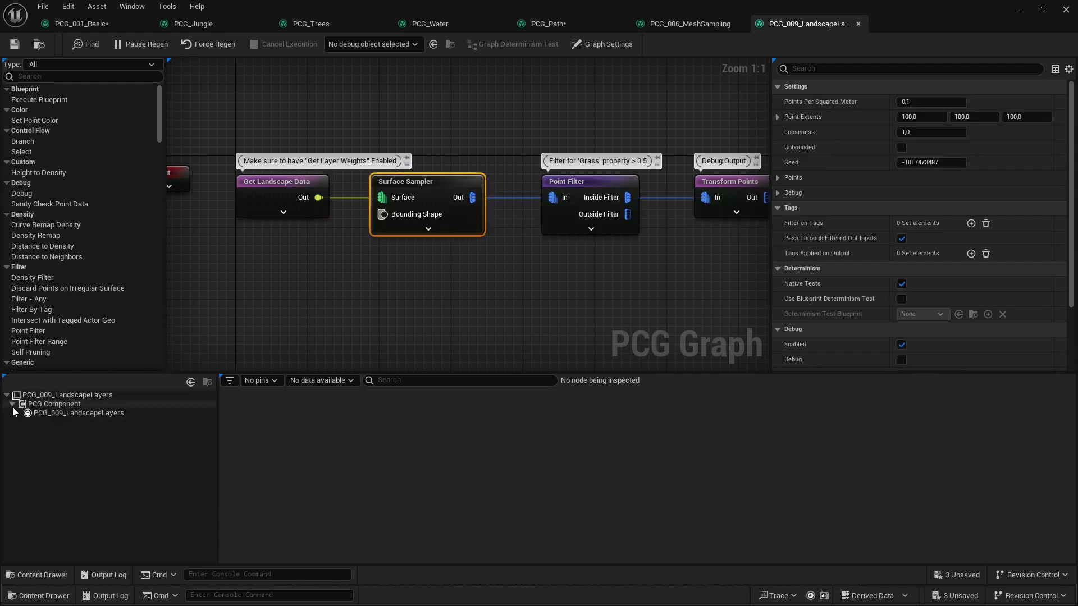
pyautogui.click(67, 412)
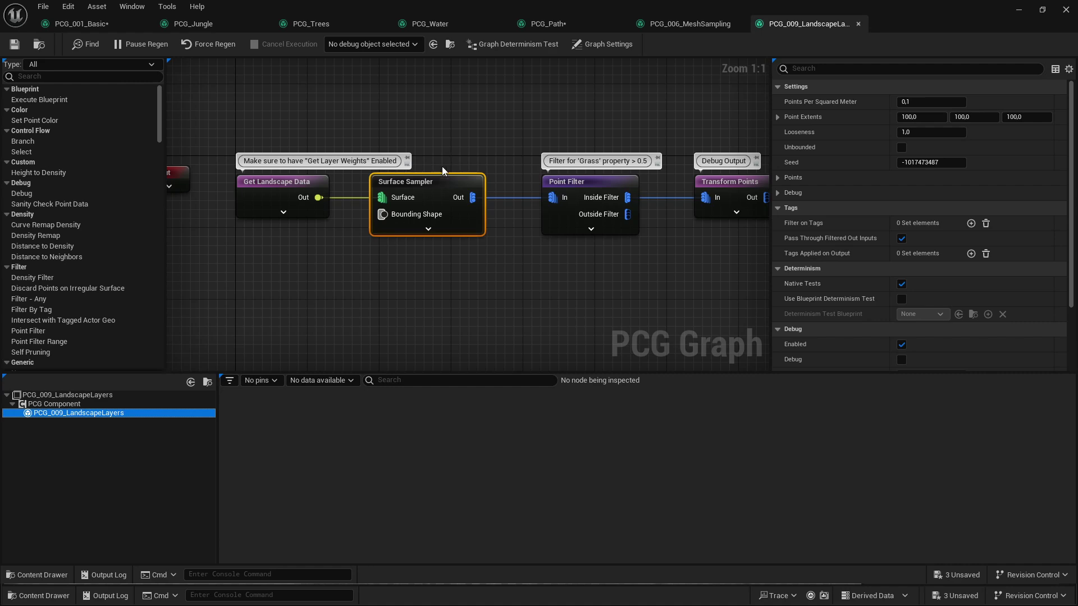
pyautogui.click(450, 183)
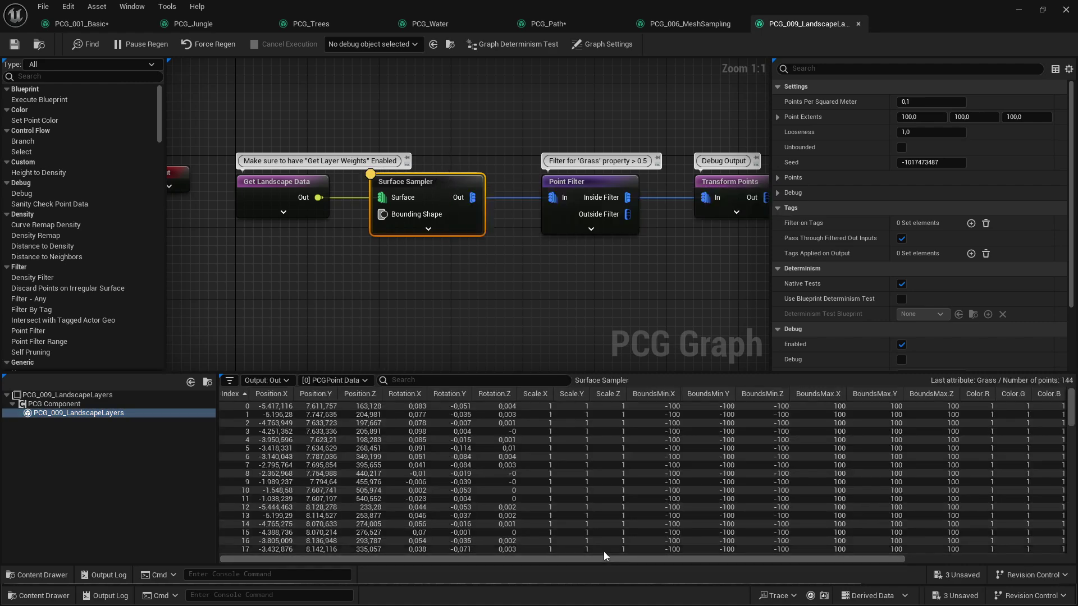
pyautogui.moveTo(593, 556); pyautogui.dragTo(830, 557)
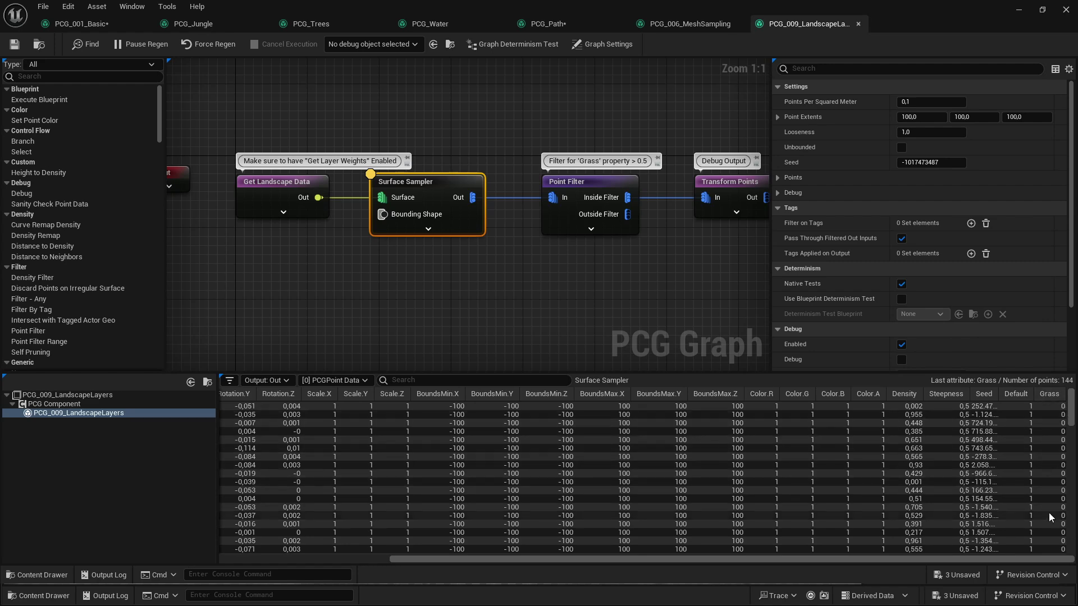
pyautogui.moveTo(1070, 407); pyautogui.dragTo(1070, 464)
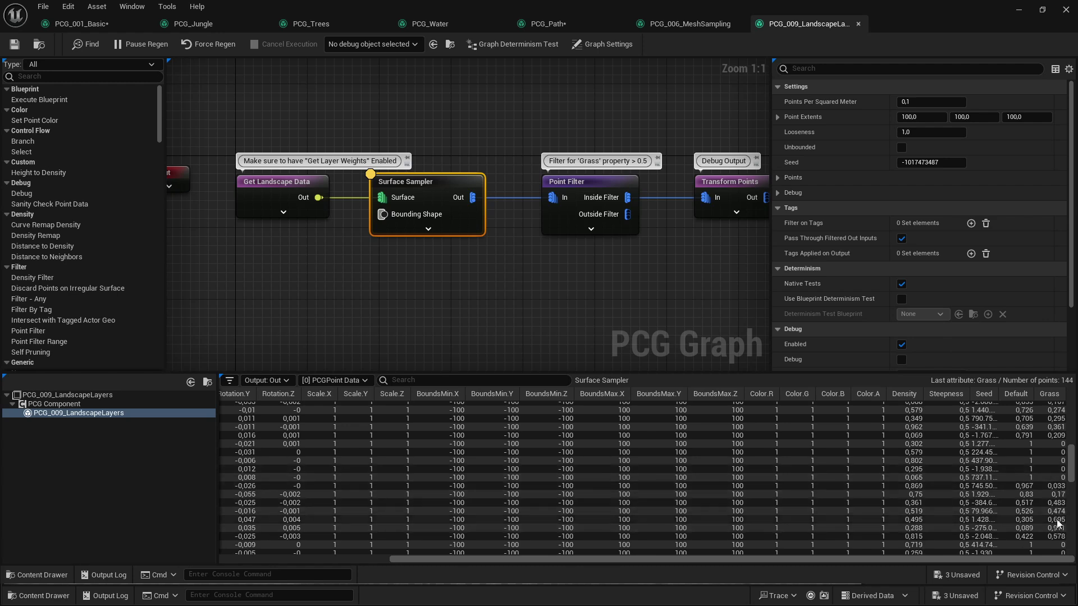
pyautogui.click(597, 193)
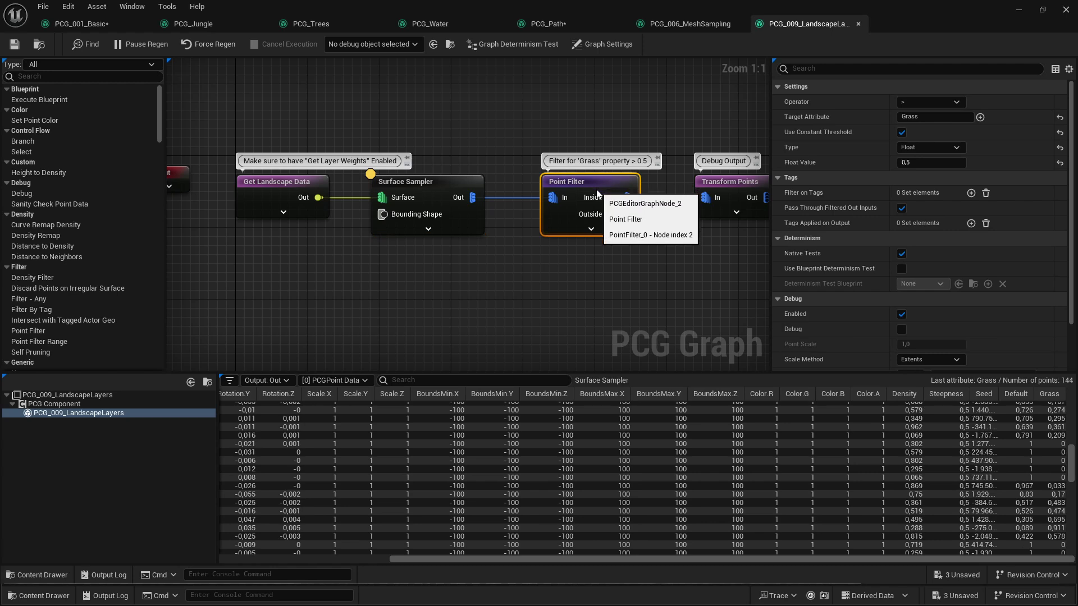
pyautogui.click(923, 103)
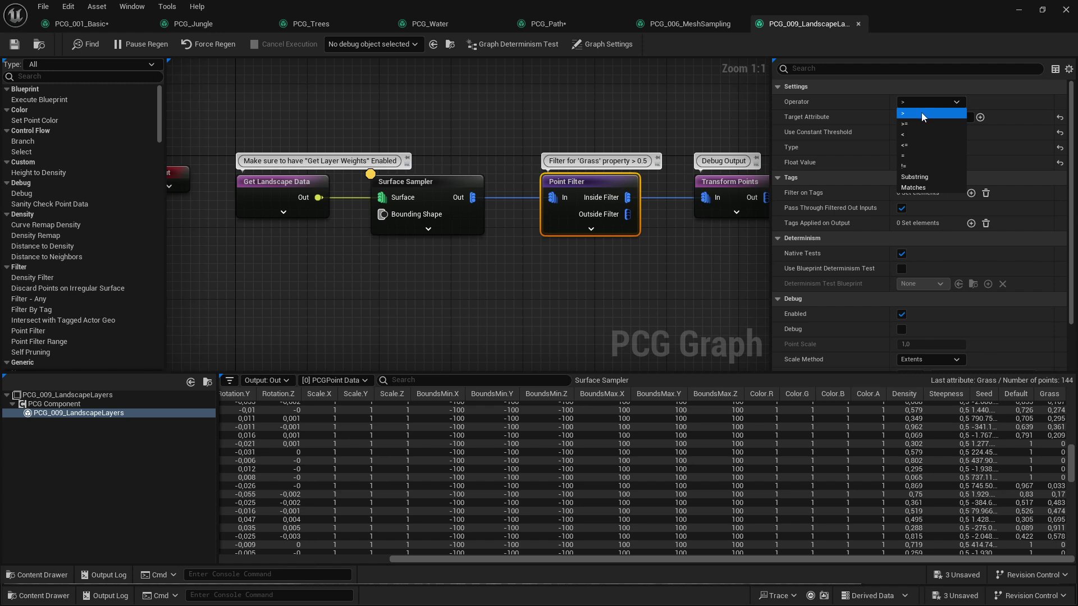
pyautogui.click(921, 100)
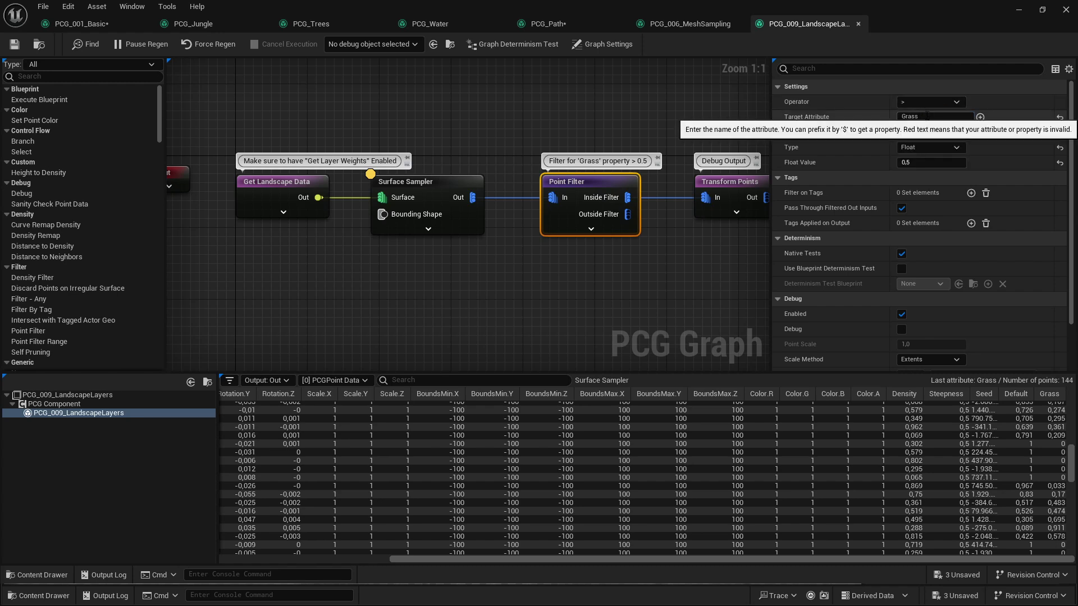
pyautogui.click(927, 115)
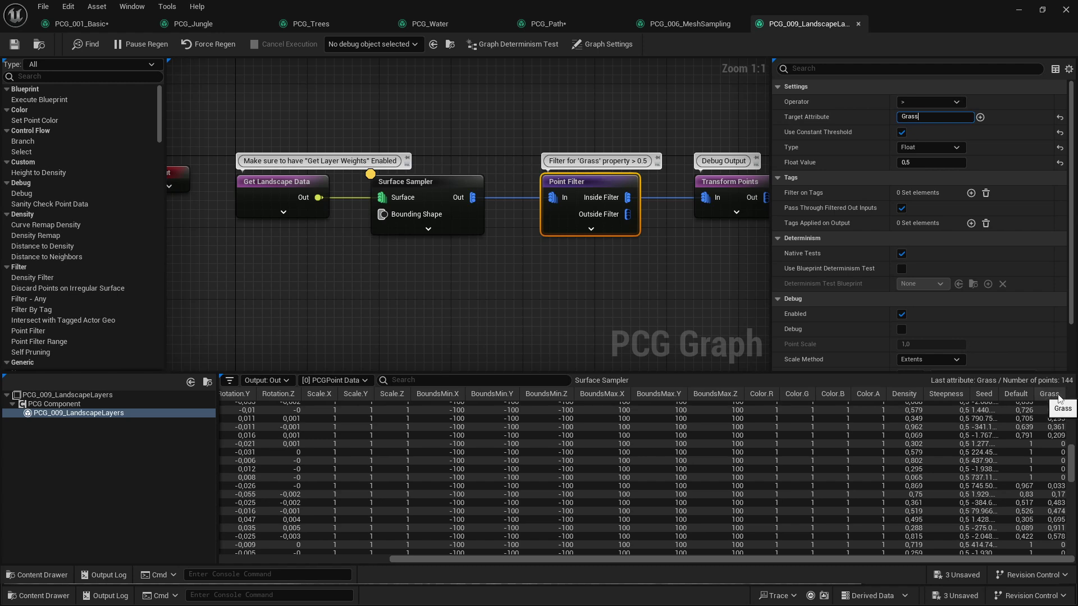
pyautogui.click(901, 133)
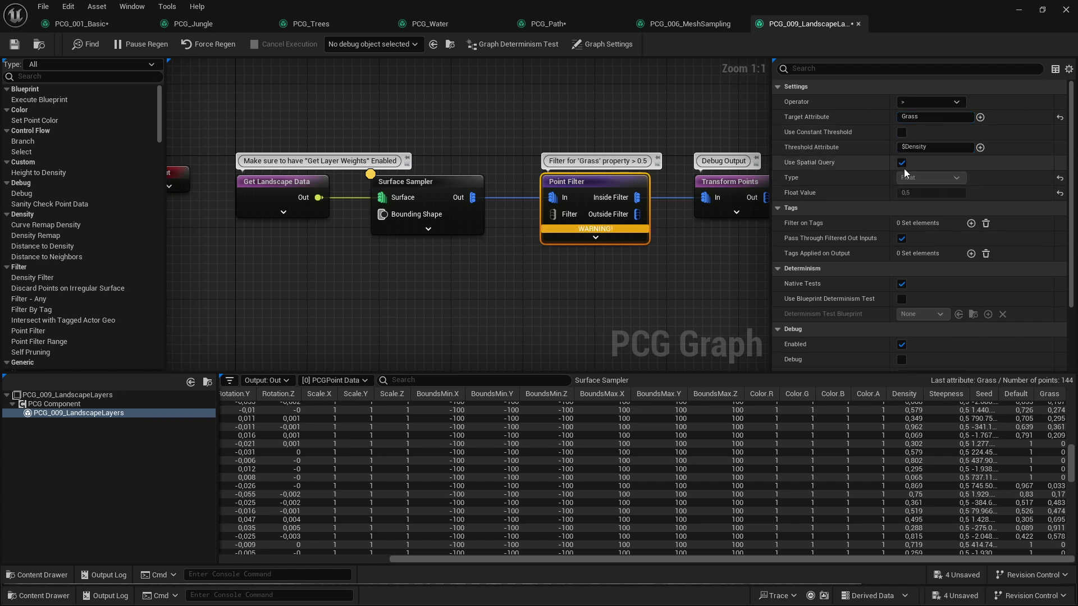
pyautogui.click(900, 133)
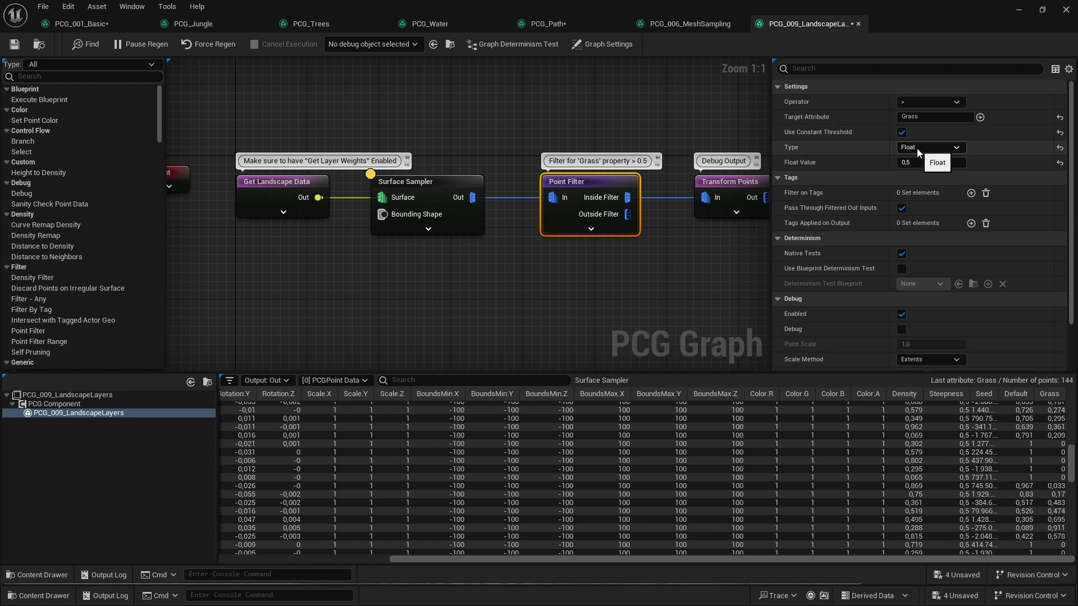
pyautogui.click(917, 148)
pyautogui.click(924, 170)
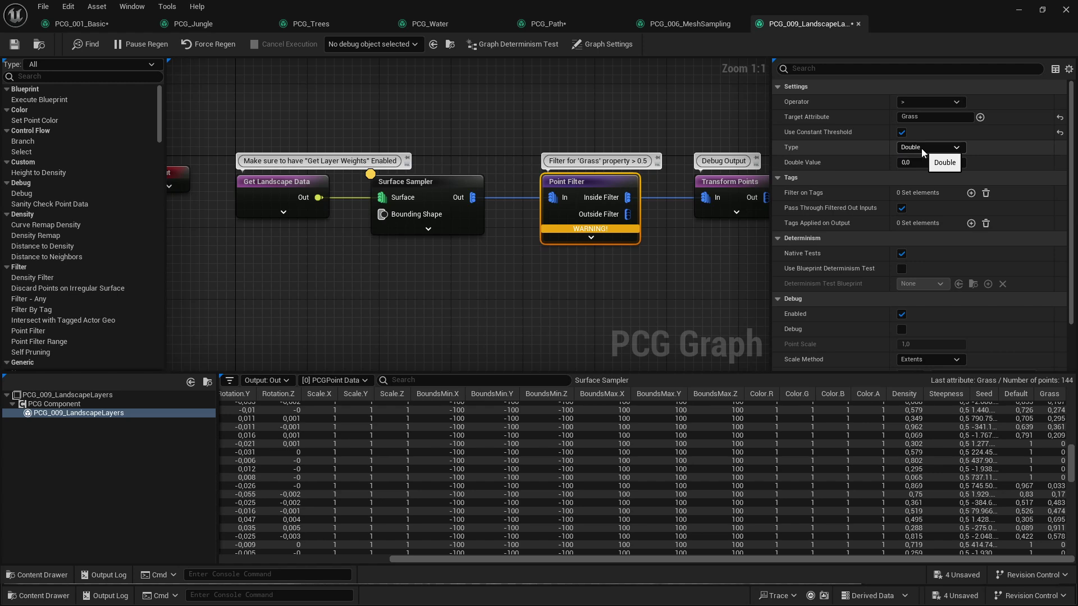
pyautogui.click(921, 148)
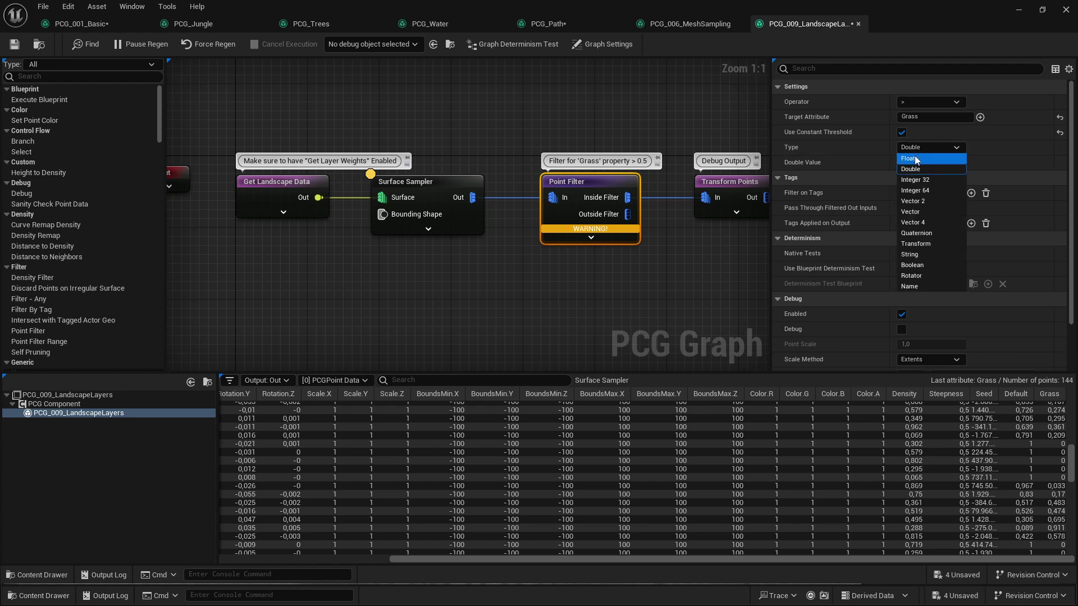
pyautogui.click(914, 157)
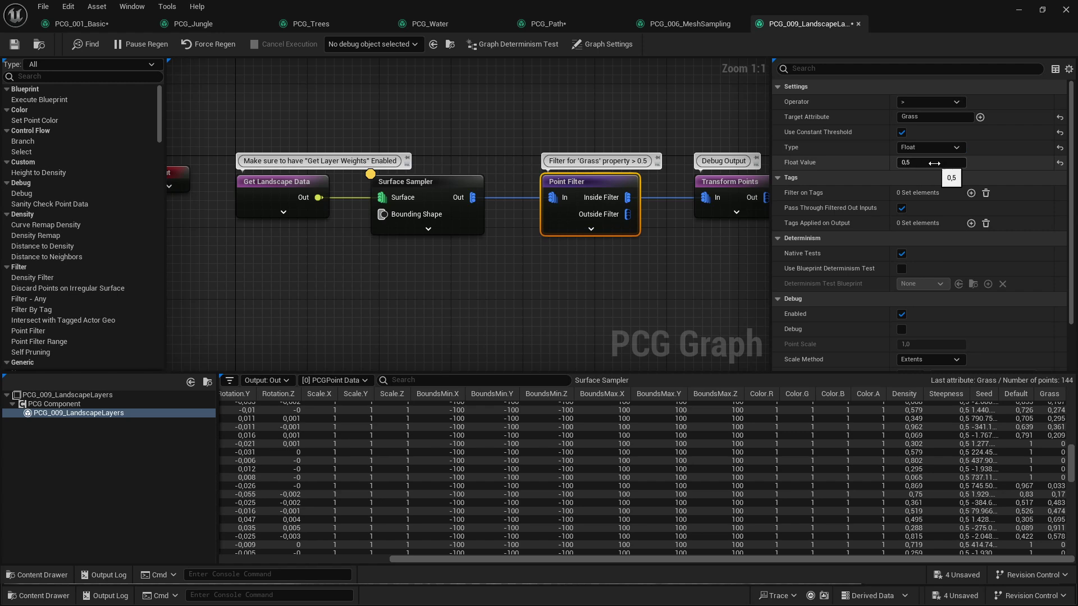
pyautogui.moveTo(647, 126); pyautogui.dragTo(508, 136, button='right')
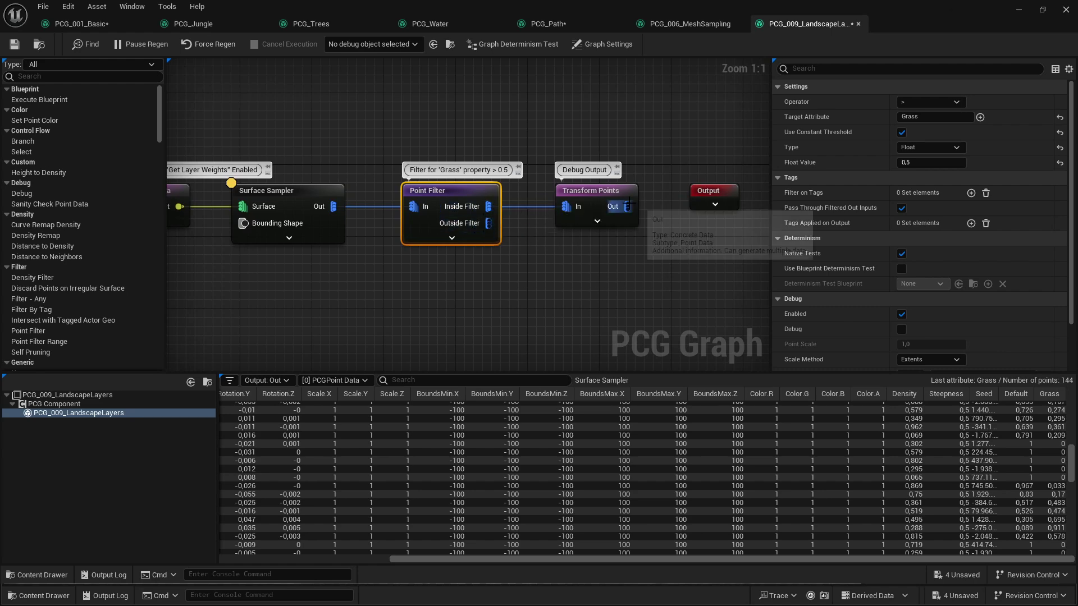
# Check Transform Points, shrink the graph window, and select the BP_005_CustomPCGActor volume in the level.
pyautogui.click(581, 191)
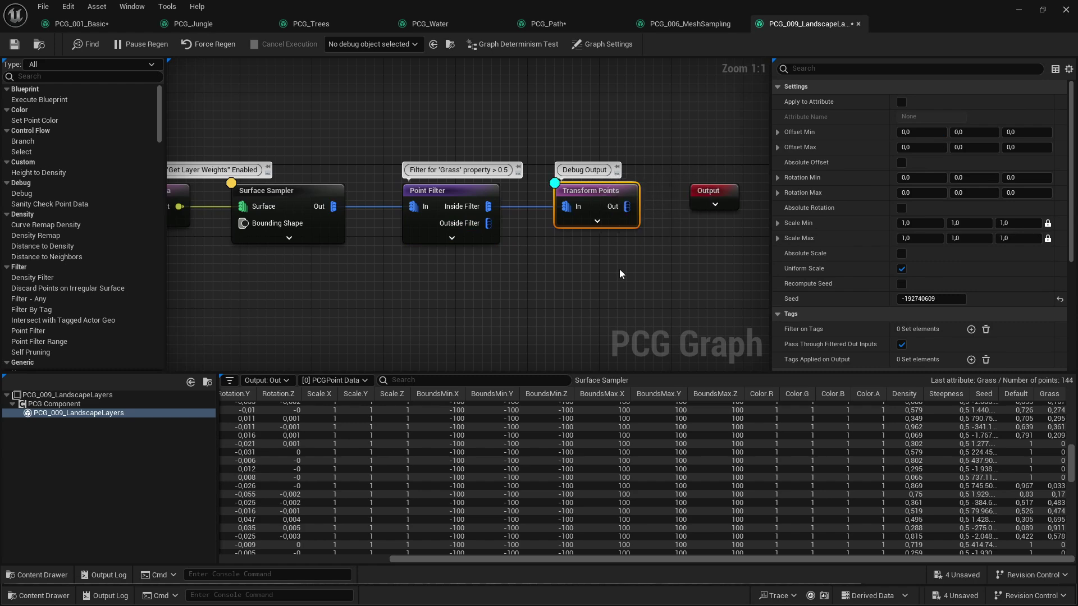
pyautogui.moveTo(884, 12); pyautogui.dragTo(1038, 71)
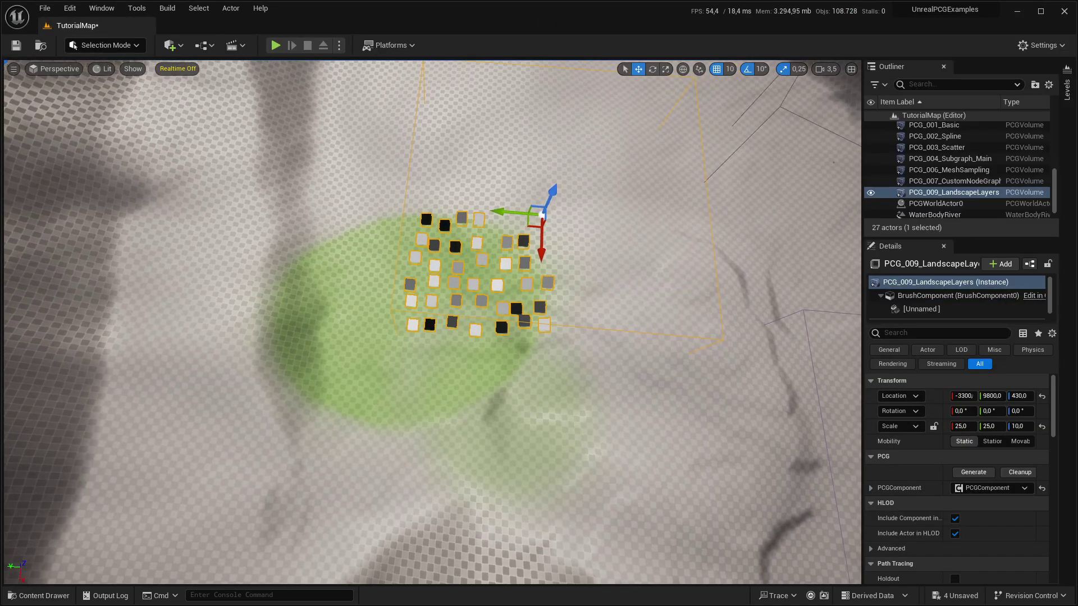
pyautogui.press('f')
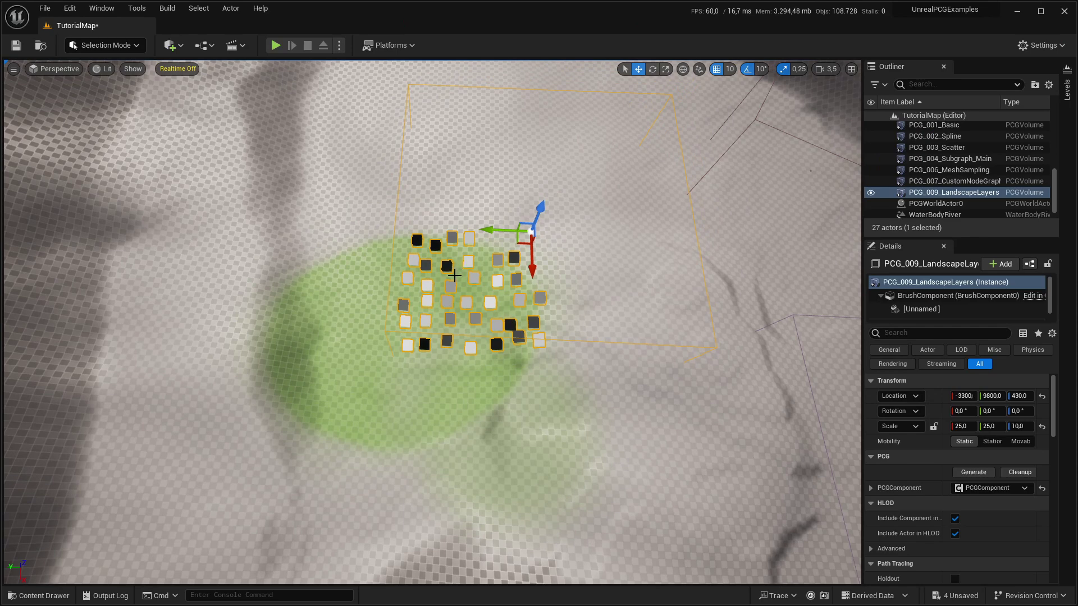
pyautogui.moveTo(449, 352); pyautogui.dragTo(510, 333, button='right')
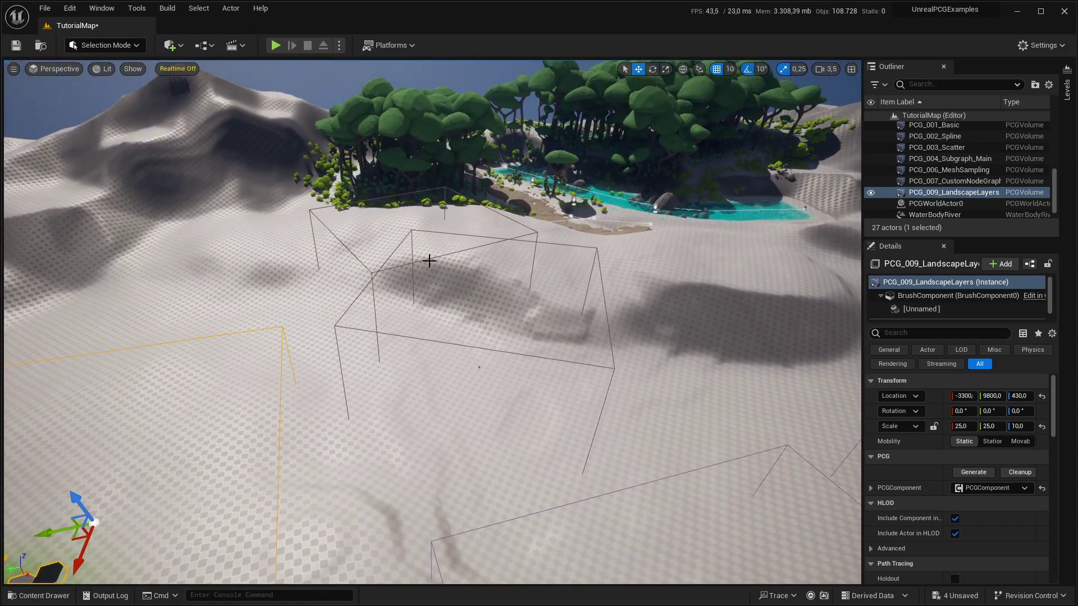
pyautogui.click(429, 258)
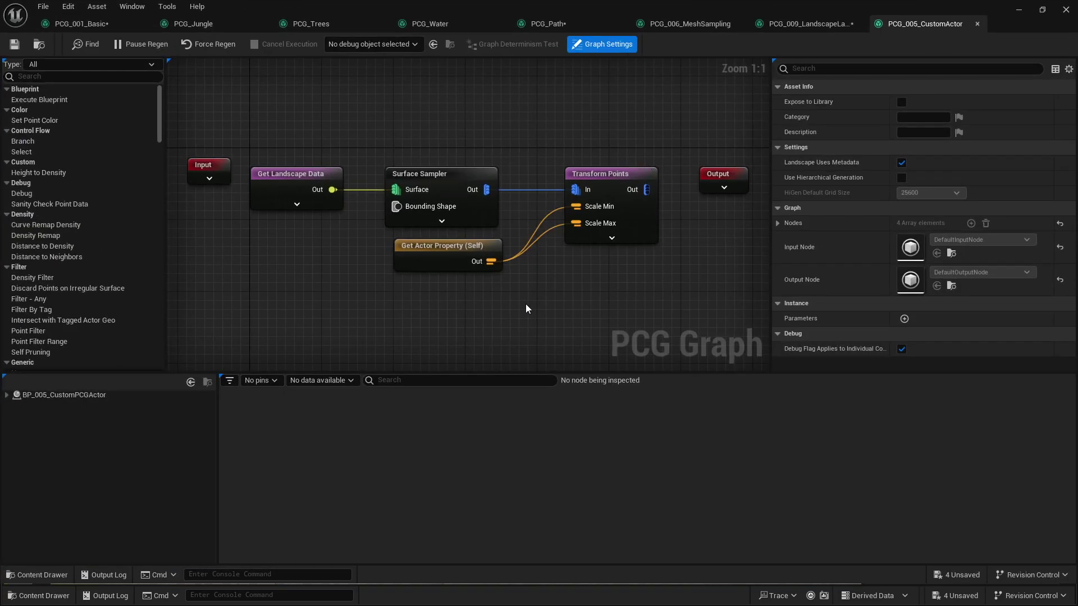
# Make TestScale private in BP_005, save, and see Get Actor Property report an error.
pyautogui.click(430, 264)
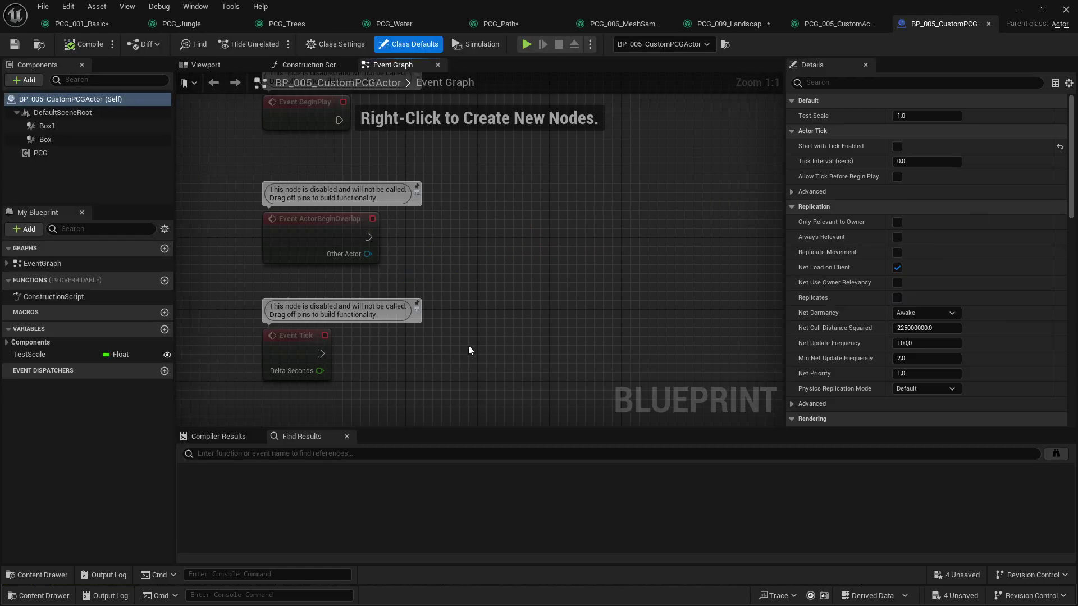
pyautogui.click(167, 355)
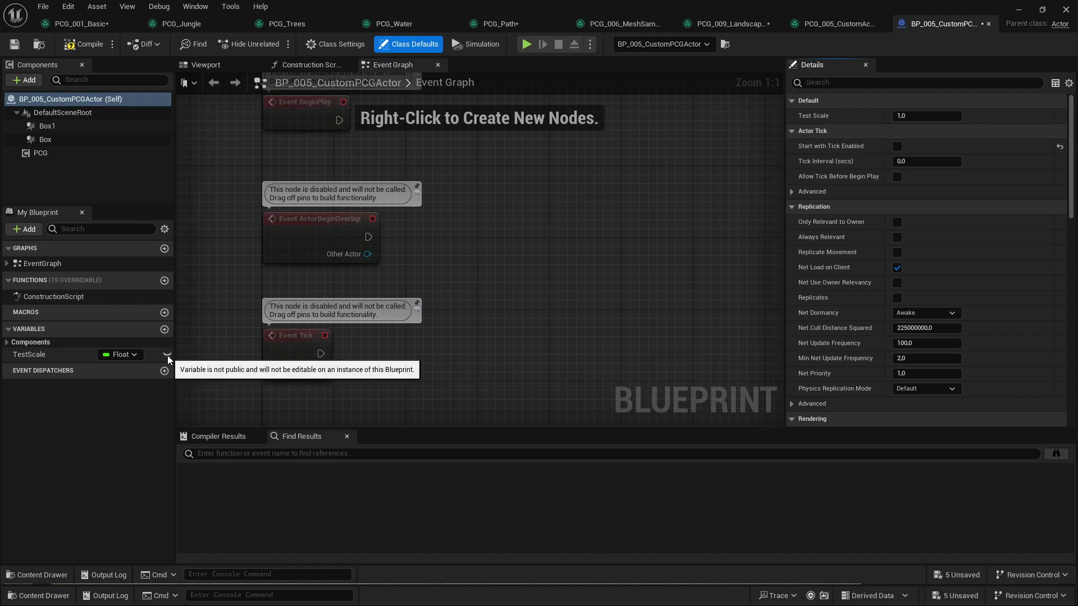
pyautogui.click(858, 25)
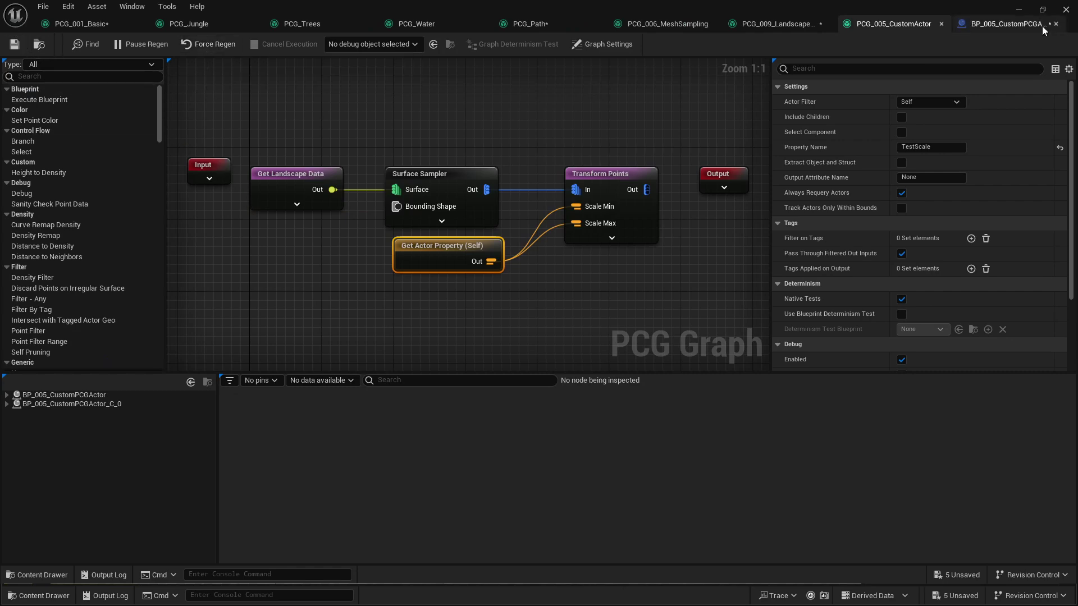
pyautogui.click(1004, 24)
pyautogui.click(14, 43)
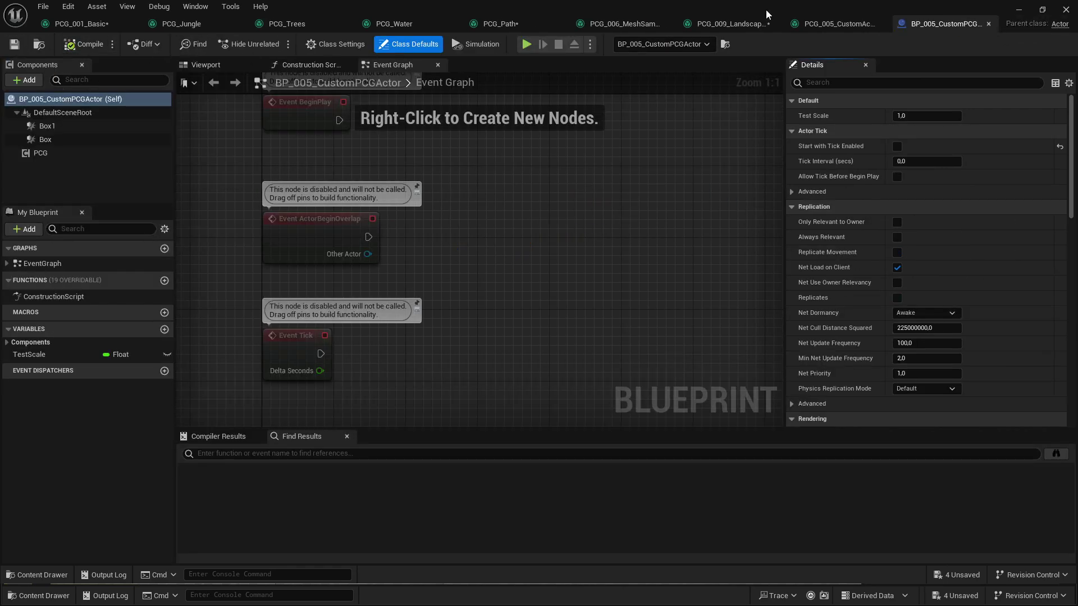
pyautogui.click(811, 24)
pyautogui.moveTo(439, 279)
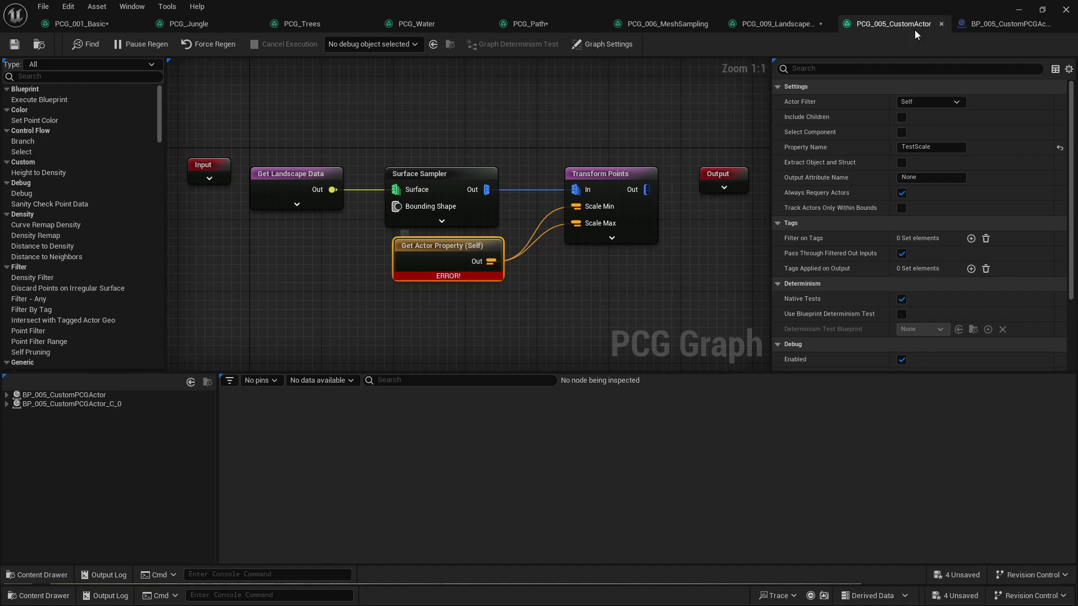
# Make TestScale public again in BP_005_CustomPCGActor and return to the level editor.
pyautogui.click(1001, 25)
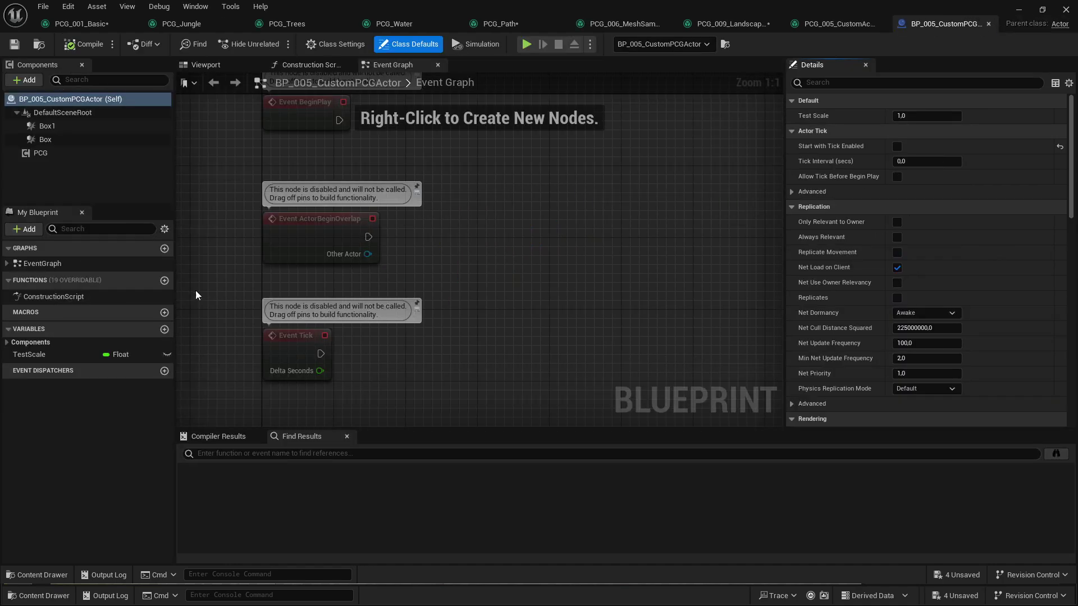
pyautogui.click(167, 355)
pyautogui.hotkey('alt', 'Tab')
# Open the BP_Jungle Blueprint from the level and expand its Internal variable category.
pyautogui.click(624, 107)
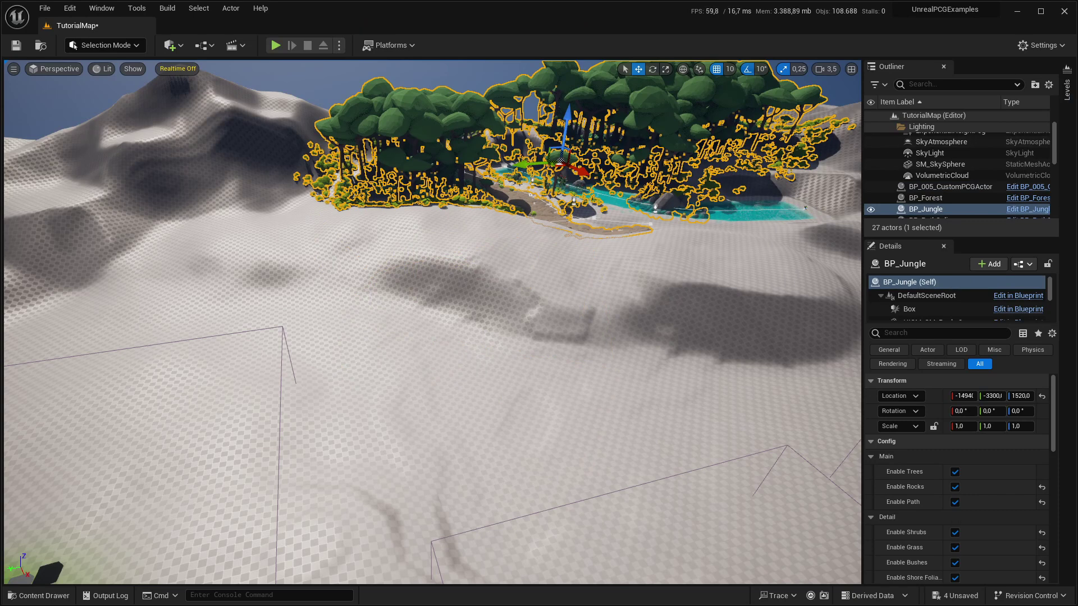
pyautogui.hotkey('ctrl', 'e')
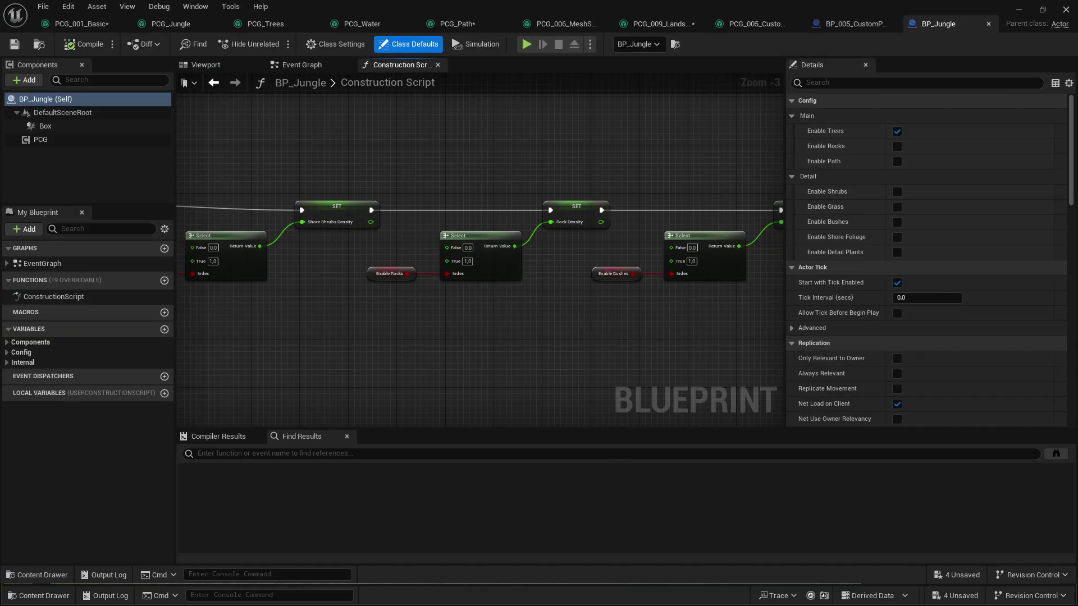
pyautogui.click(21, 362)
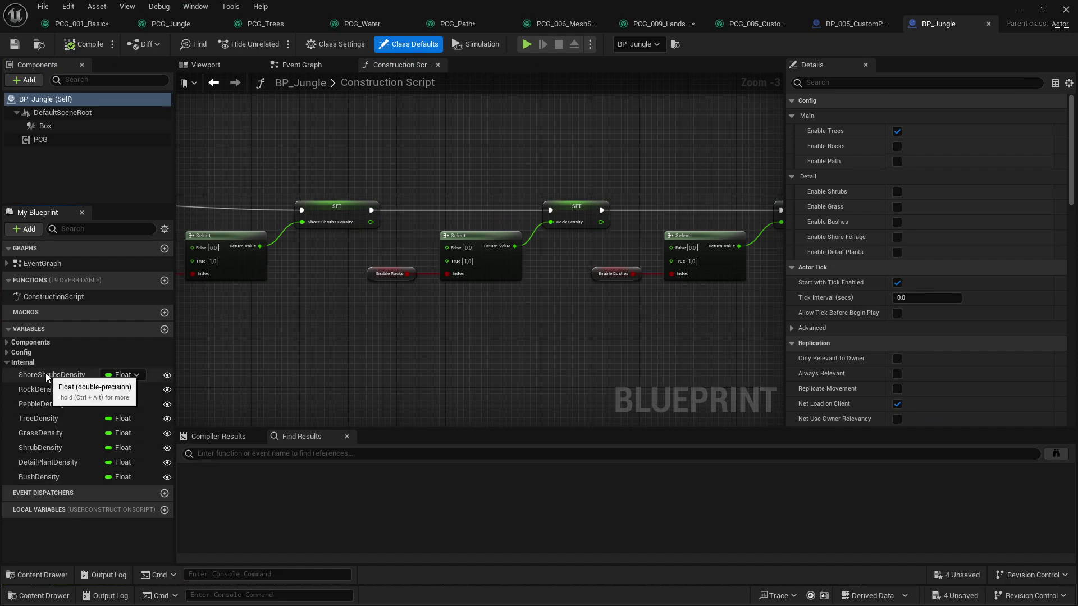
pyautogui.click(32, 364)
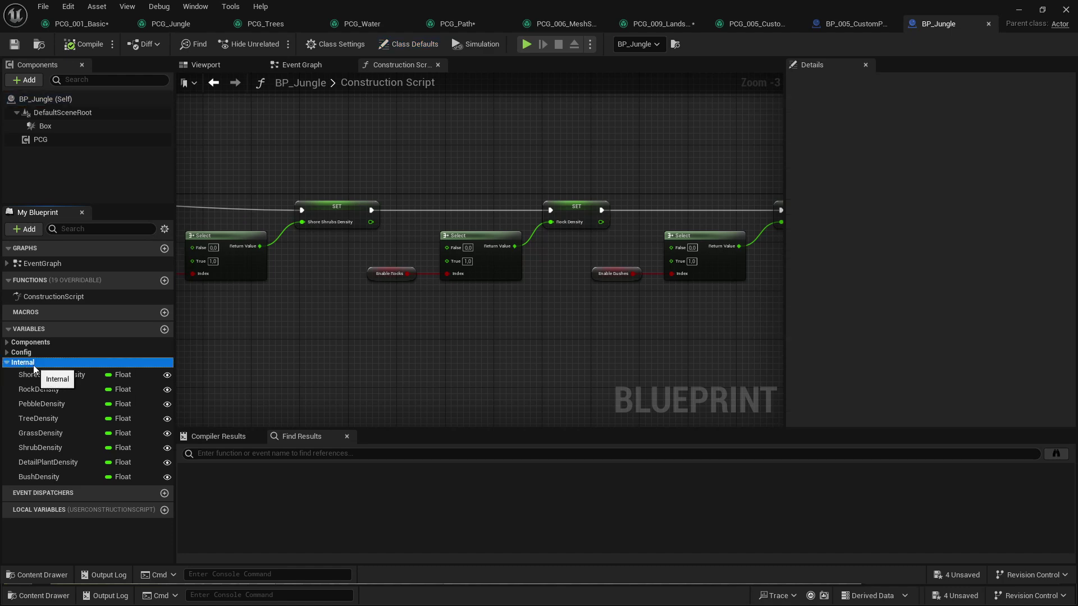
# Confirm Class Settings lists Internal under Hide Categories, then go back to the level editor.
pyautogui.click(398, 47)
pyautogui.click(335, 44)
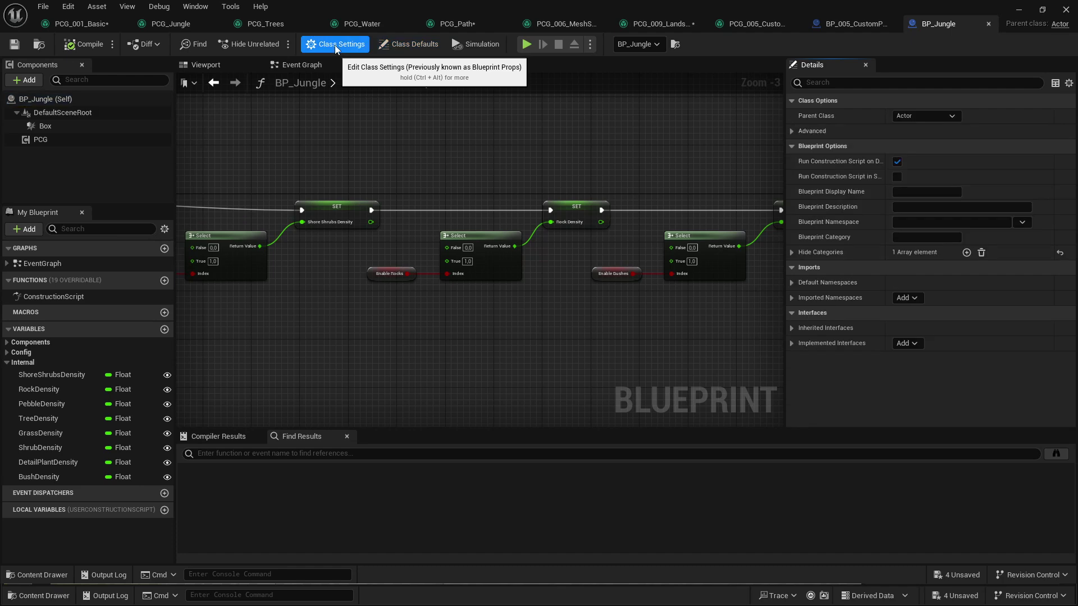
pyautogui.click(791, 252)
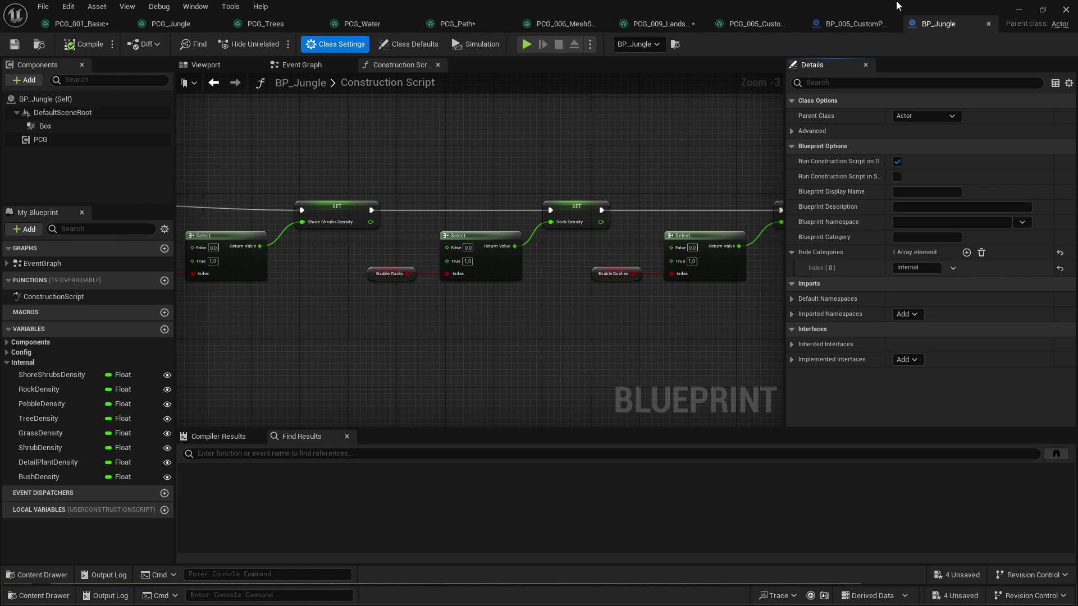
pyautogui.click(1018, 9)
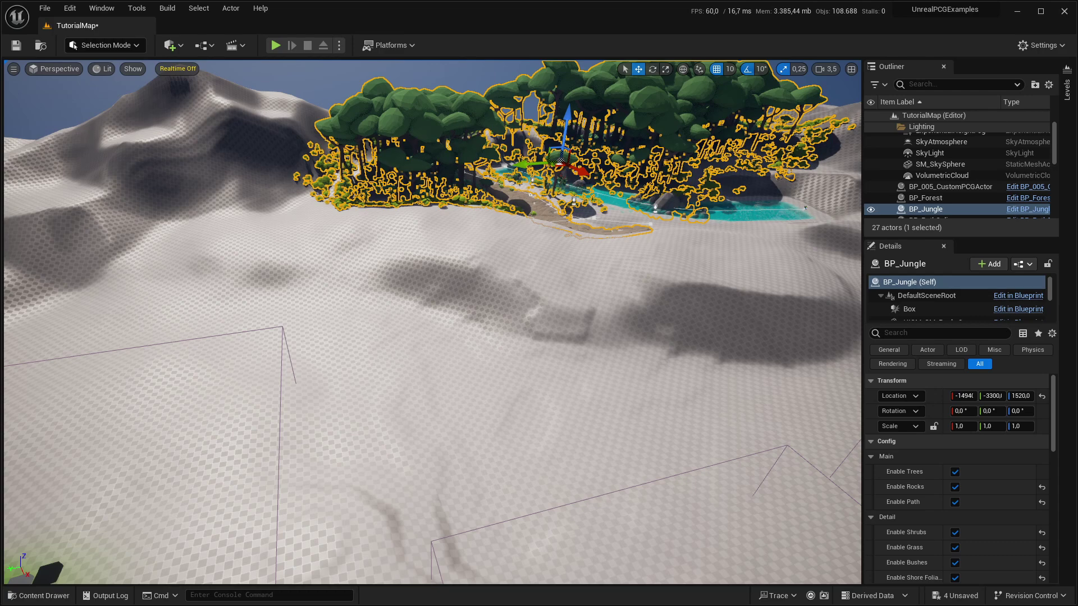
# Switch the level viewport to Realtime with Ctrl+R while viewing BP_Jungle's jungle.
pyautogui.hotkey('ctrl', 'r')
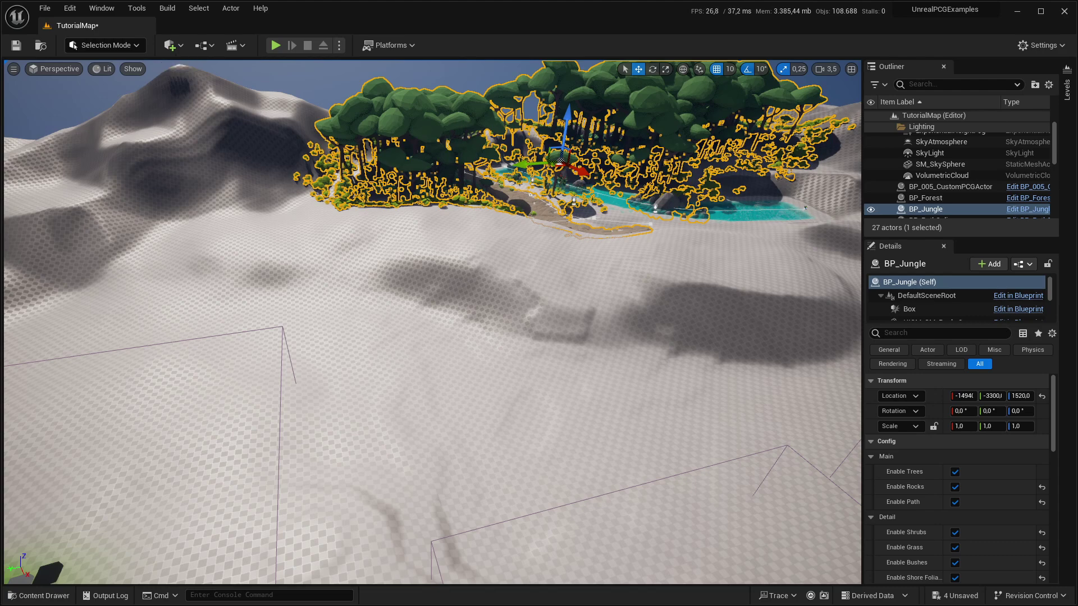